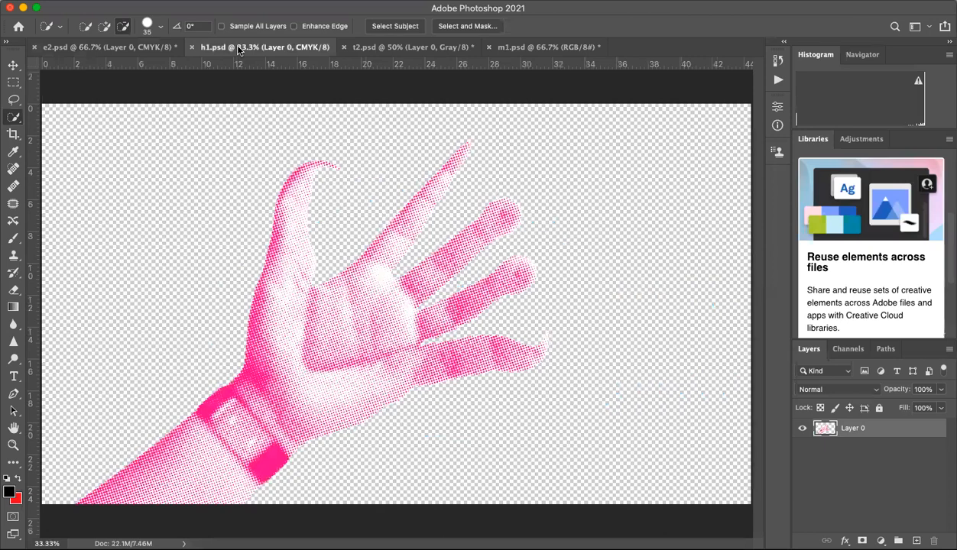
Step: Compare the halftone eye in e2.psd with the halftone hand in h1.psd, and switch to the mountain photo m1.psd
click(150, 47)
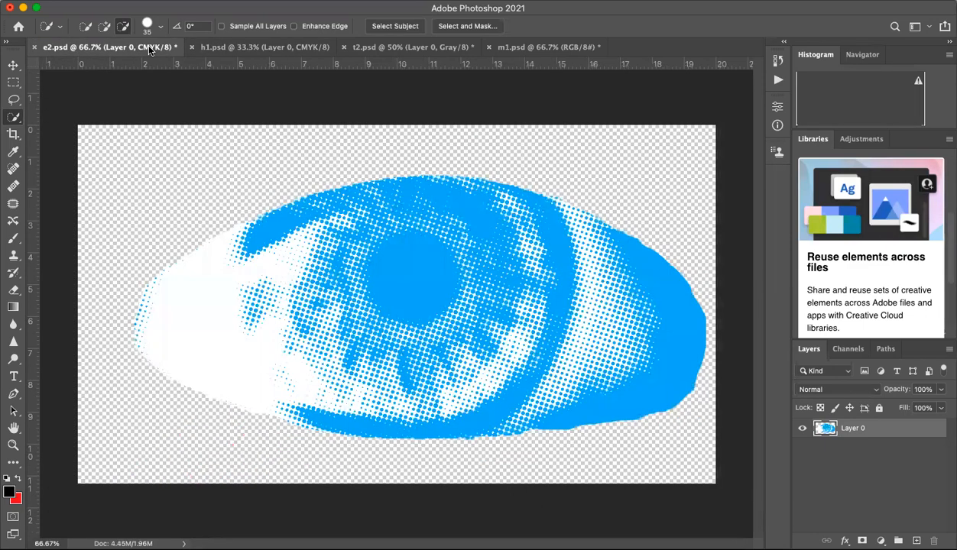
click(230, 47)
click(158, 48)
click(222, 48)
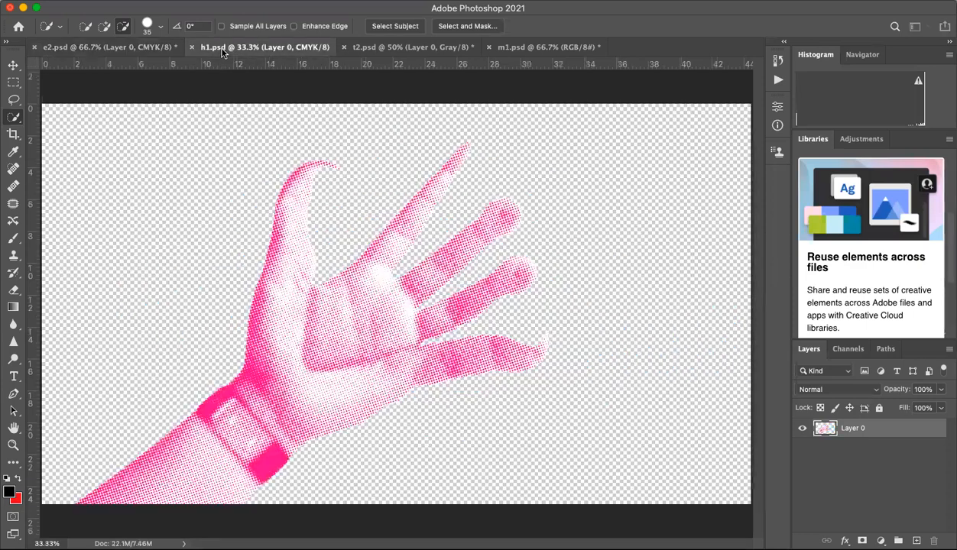
click(533, 49)
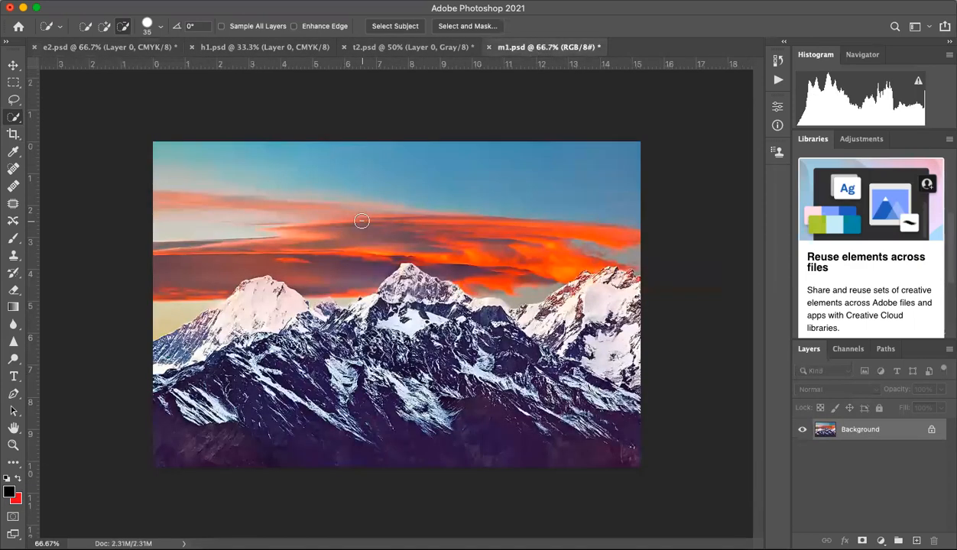
Step: Select the sky above the mountains with the Quick Selection tool, and put the tool in subtract mode
click(104, 27)
mouse_move(162, 156)
mouse_down()
mouse_move(210, 150)
mouse_move(396, 182)
mouse_move(552, 215)
mouse_move(566, 229)
mouse_move(503, 247)
mouse_move(366, 226)
mouse_move(349, 262)
mouse_move(185, 235)
mouse_up()
drag(171, 307, 185, 296)
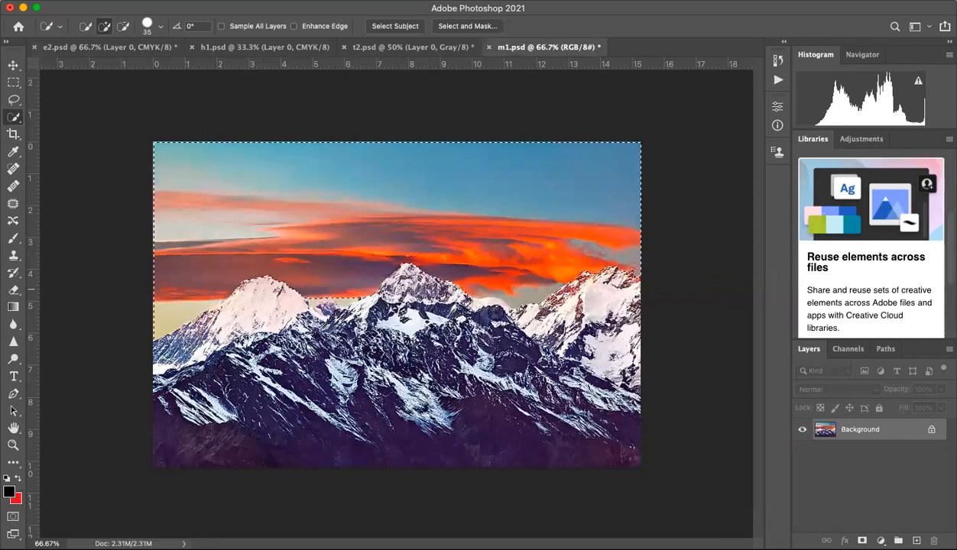
click(124, 27)
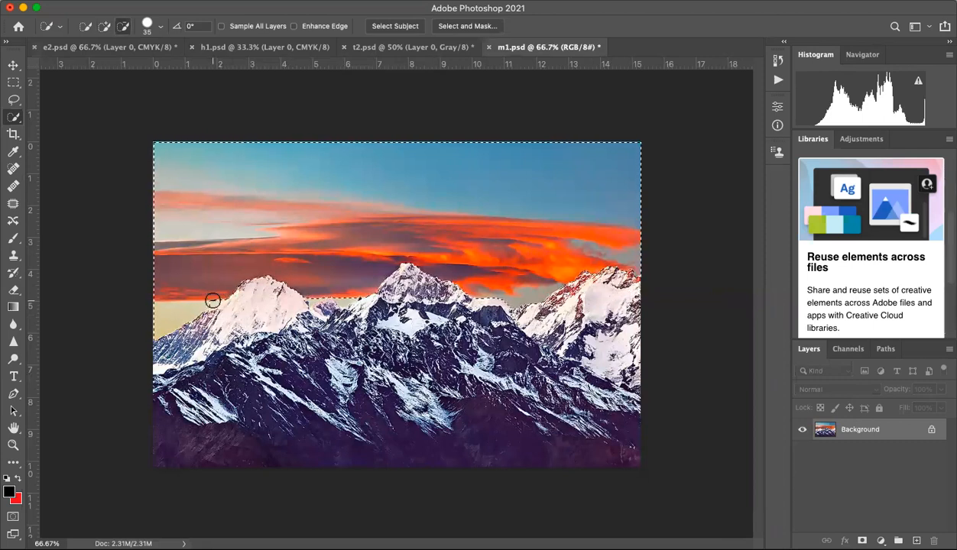
Step: Open Select and Mask for the sky selection and subtract the mountain edge along the left peak's ridge at 200% zoom
click(461, 26)
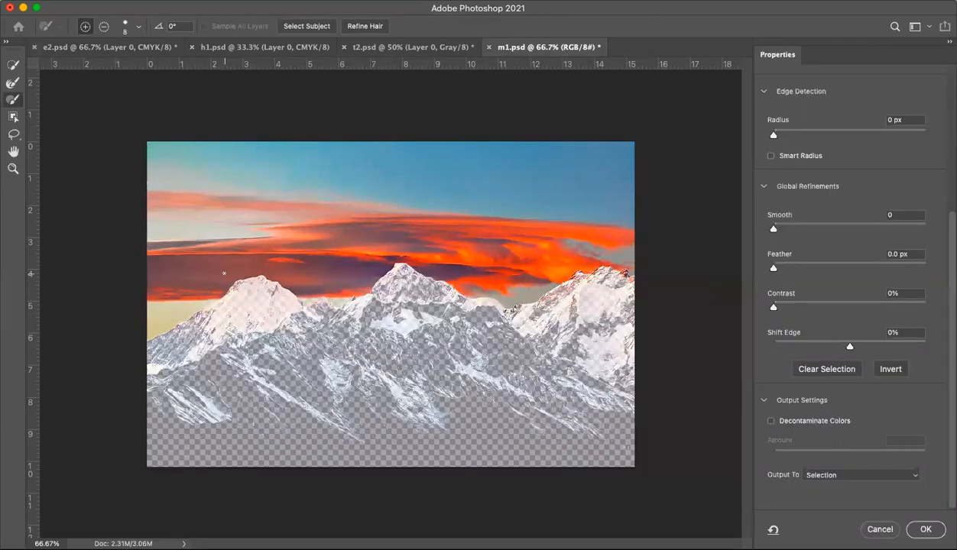
key(super+plus)
key(super+plus)
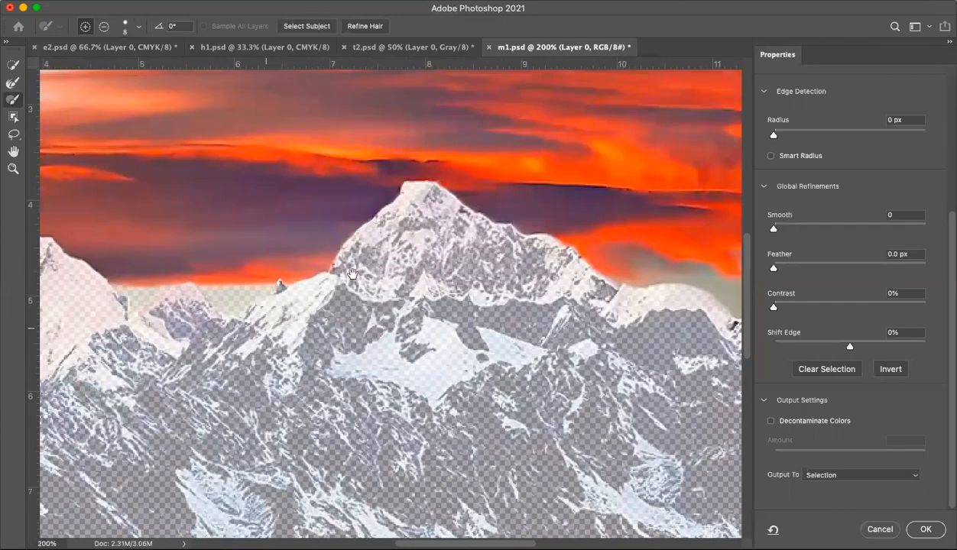
scroll(345, 268, left, 10)
scroll(344, 268, down, 2)
scroll(313, 247, down, 2)
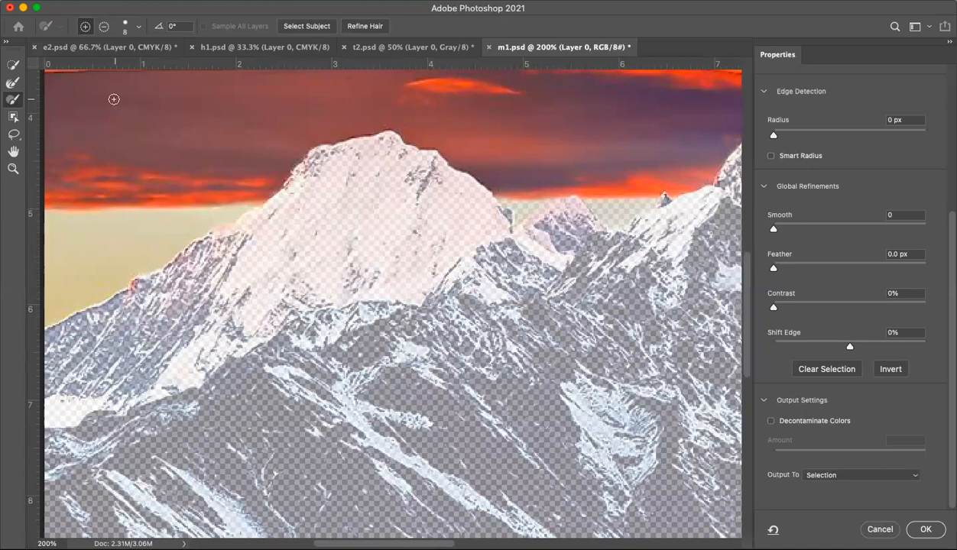
click(103, 28)
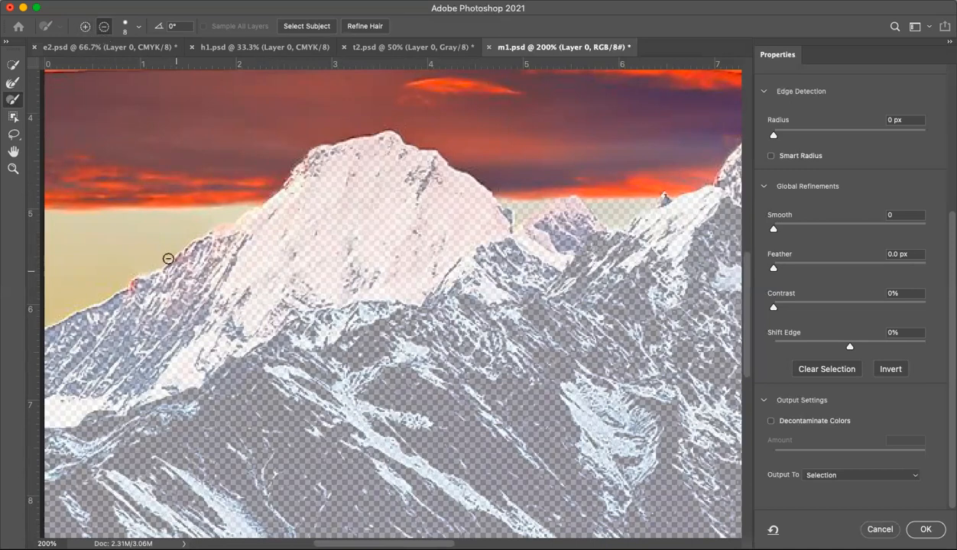
drag(220, 237, 267, 211)
drag(330, 178, 295, 172)
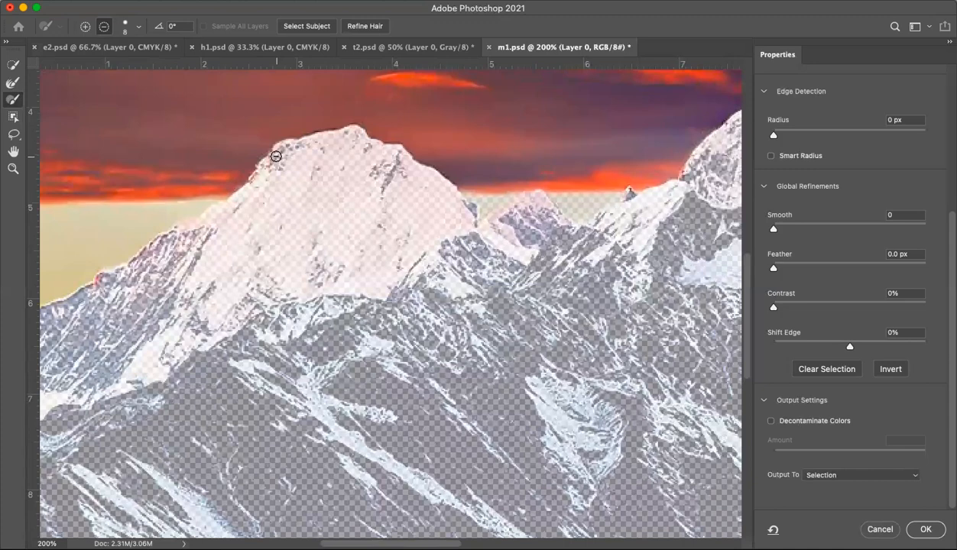
Step: Brush the dark rocks along the saddle and summits of the right-hand mountain out of the sky selection
drag(421, 222, 321, 180)
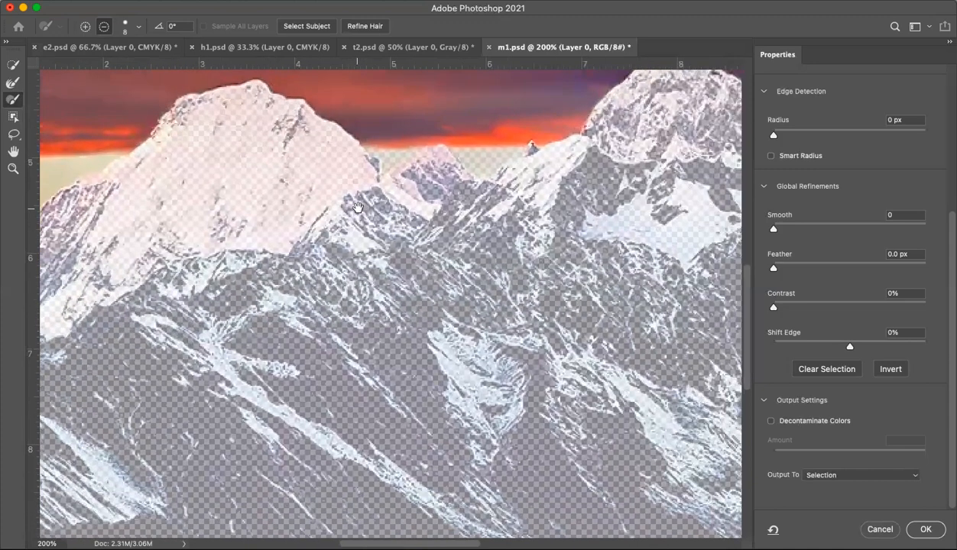
mouse_move(358, 219)
mouse_down()
mouse_move(321, 204)
mouse_move(149, 275)
mouse_up()
drag(582, 217, 393, 198)
drag(527, 186, 379, 154)
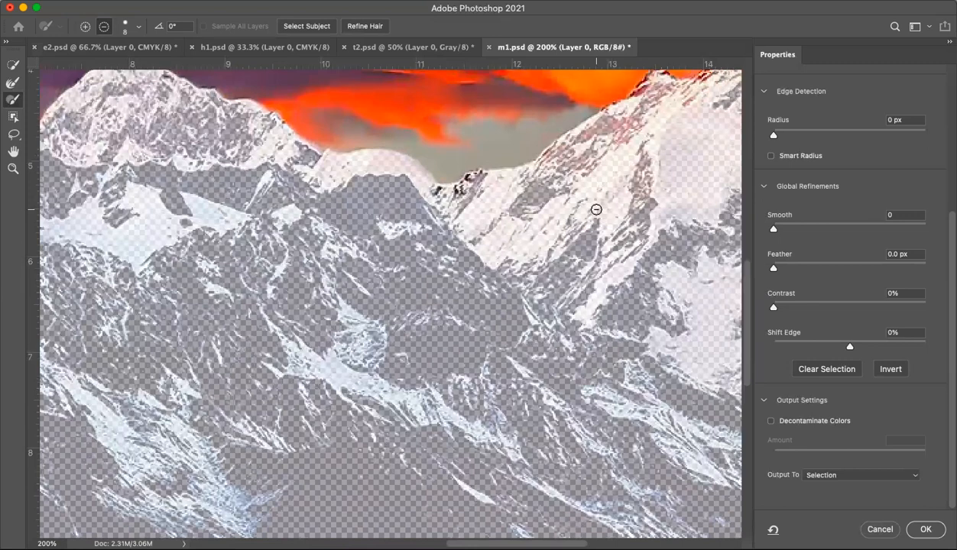
scroll(596, 209, up, 5)
scroll(596, 210, right, 3)
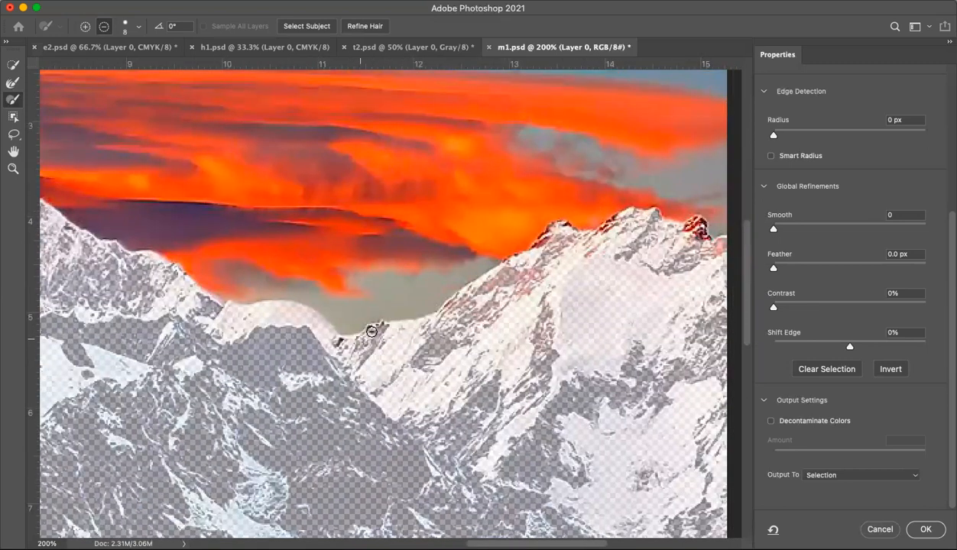
mouse_move(371, 329)
mouse_down()
mouse_move(380, 327)
mouse_move(333, 343)
mouse_up()
mouse_move(556, 229)
mouse_down()
mouse_move(535, 249)
mouse_move(561, 225)
mouse_move(659, 238)
mouse_move(607, 229)
mouse_up()
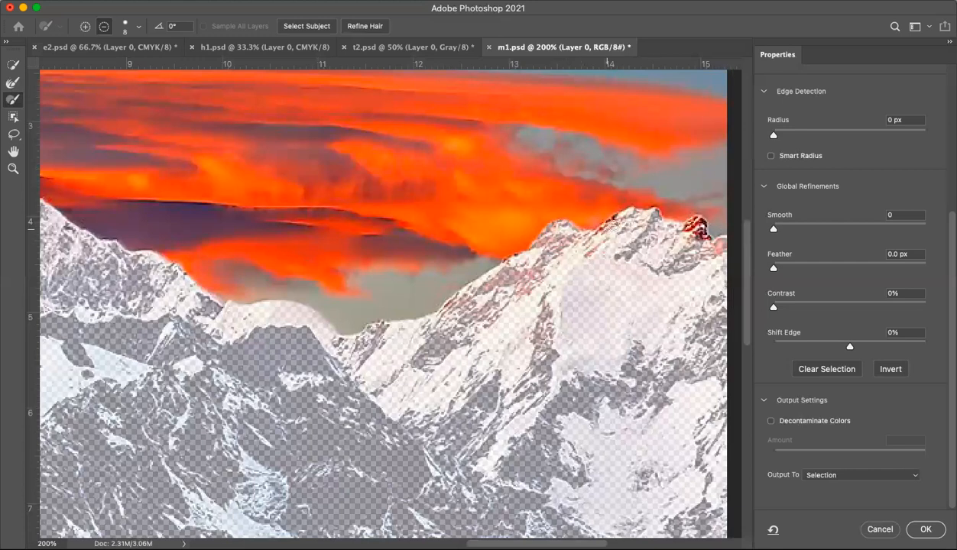
drag(686, 224, 697, 224)
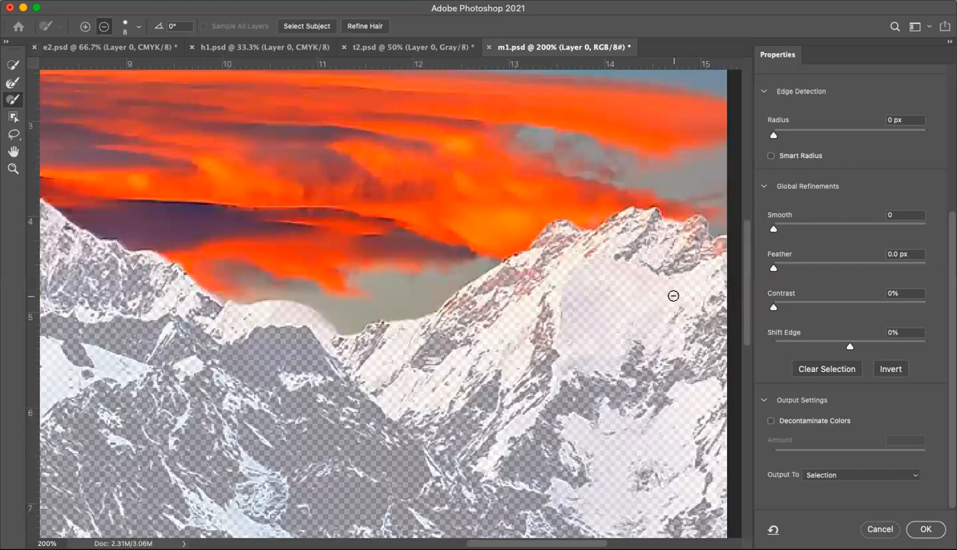
Step: Examine the refined selection edge along the whole mountain ridge from the right side to the left and back to the central peak
scroll(673, 296, right, 3)
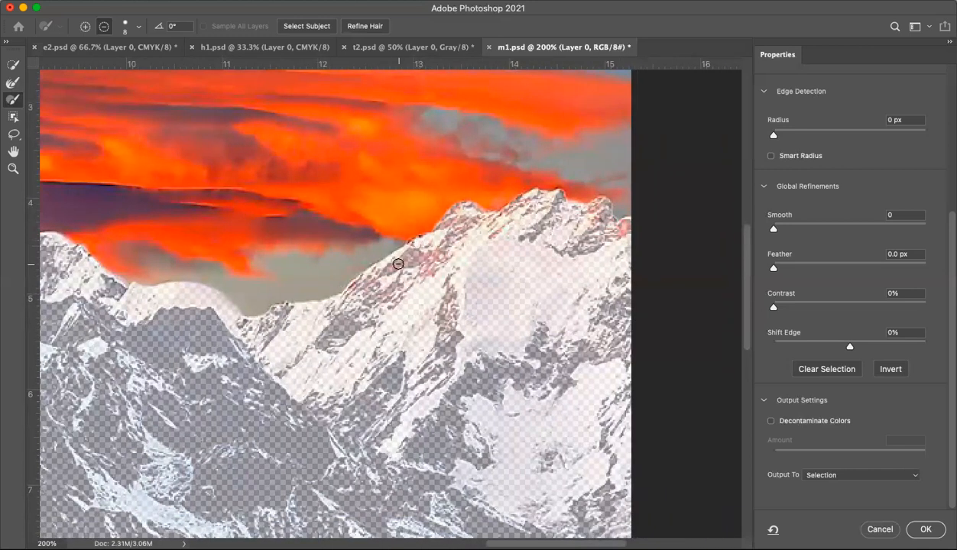
scroll(398, 264, left, 12)
scroll(397, 265, down, 2)
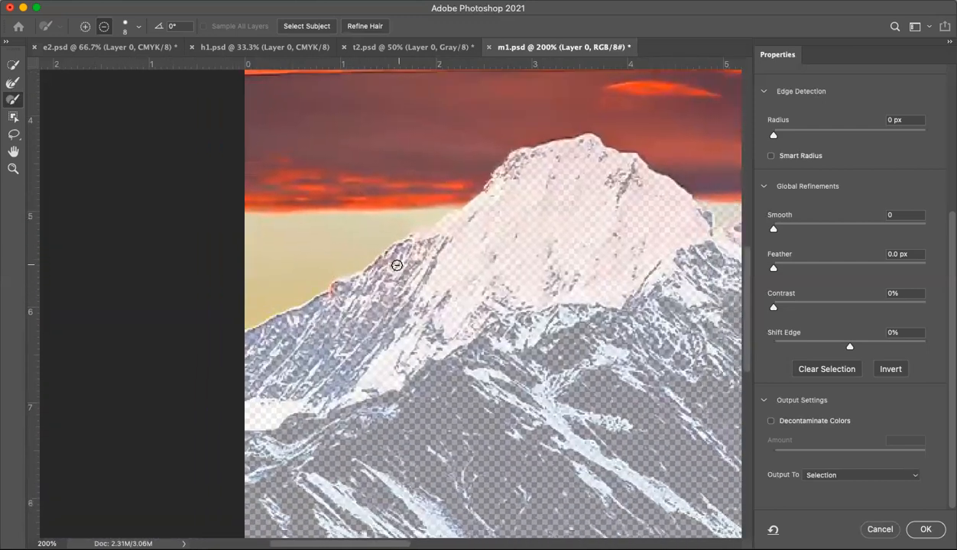
scroll(397, 265, up, 4)
scroll(397, 265, right, 4)
scroll(397, 265, right, 5)
scroll(398, 265, down, 2)
scroll(411, 256, down, 2)
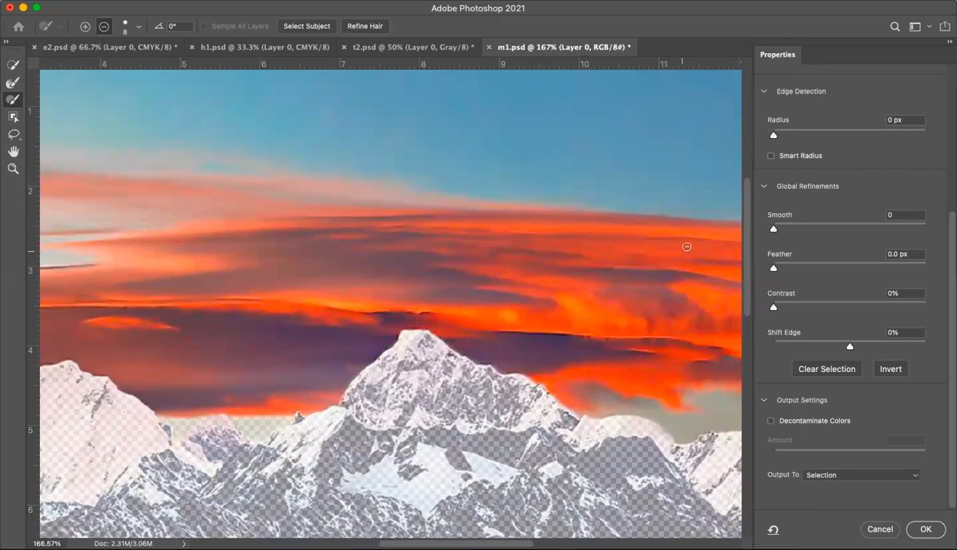
Step: Set the edge Contrast to 5% and output the refined sky selection
click(901, 215)
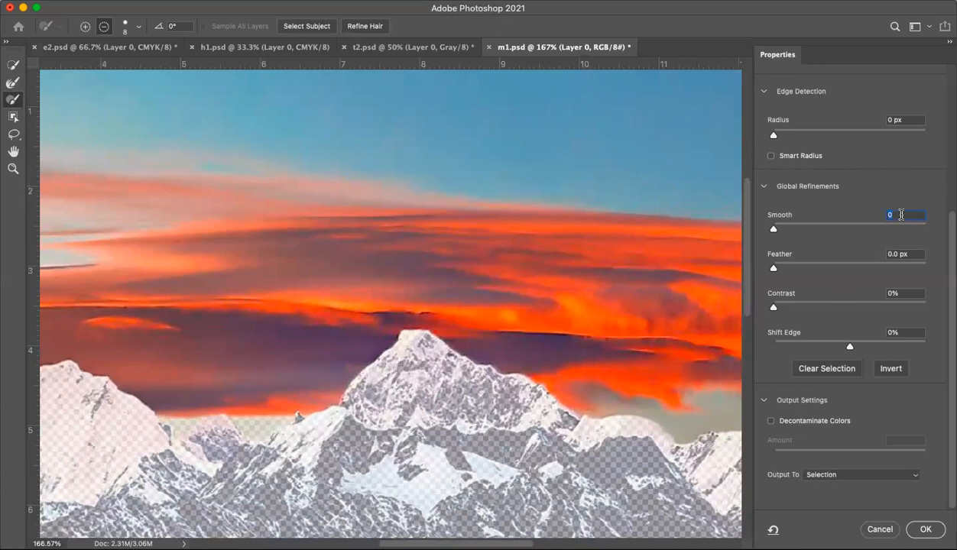
click(899, 293)
text(5)
click(925, 529)
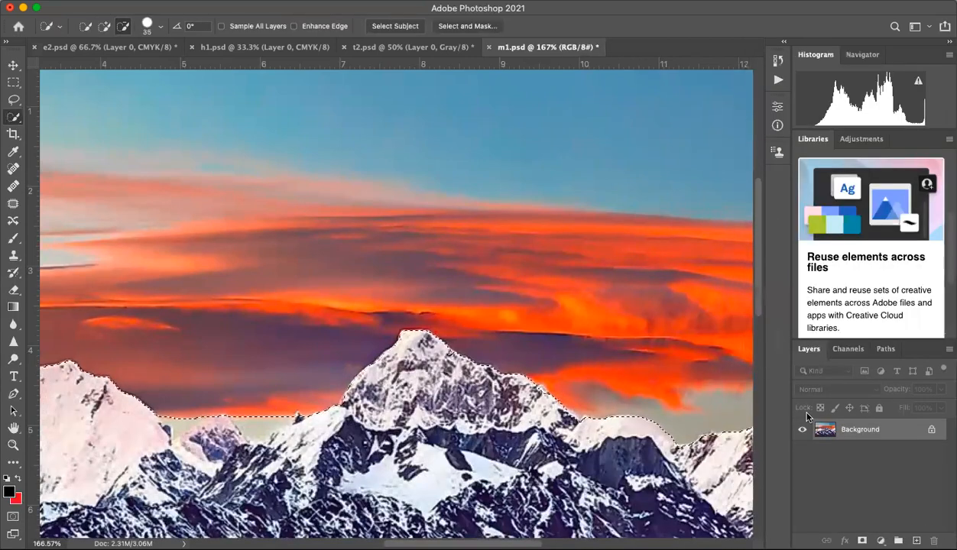
Step: Unlock the Background layer, delete the selected sky and deselect
click(929, 429)
key(Delete)
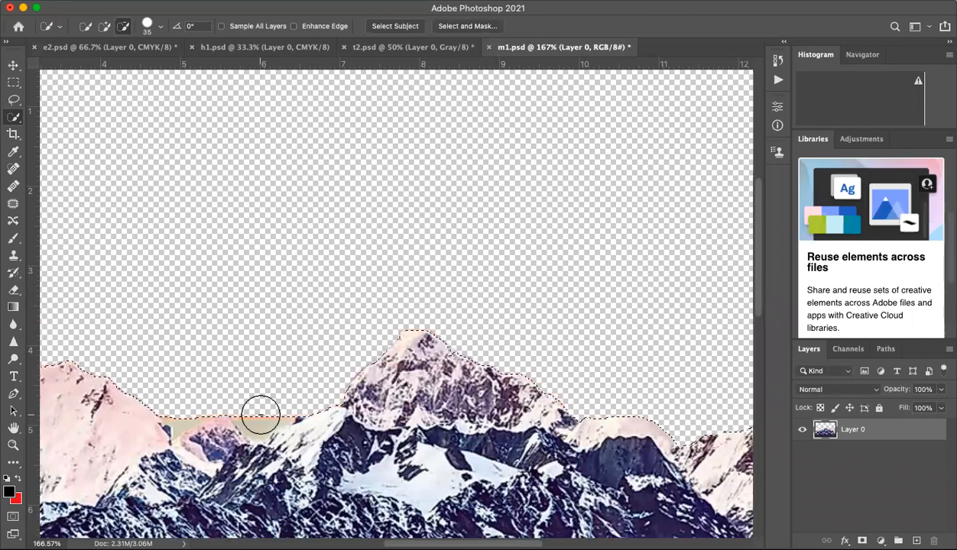
click(261, 1)
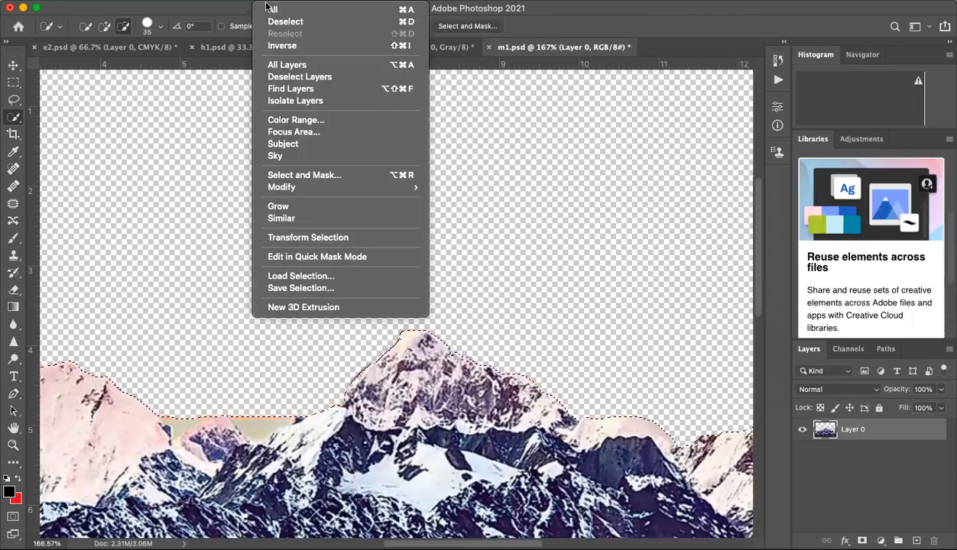
click(288, 22)
Step: Reduce the Quick Selection brush to 9 px and, in add mode, select the leftover sky between the left and central peaks
key(bracketleft)
key(bracketleft)
key(bracketleft)
key(bracketleft)
key(bracketleft)
key(bracketleft)
drag(250, 418, 252, 425)
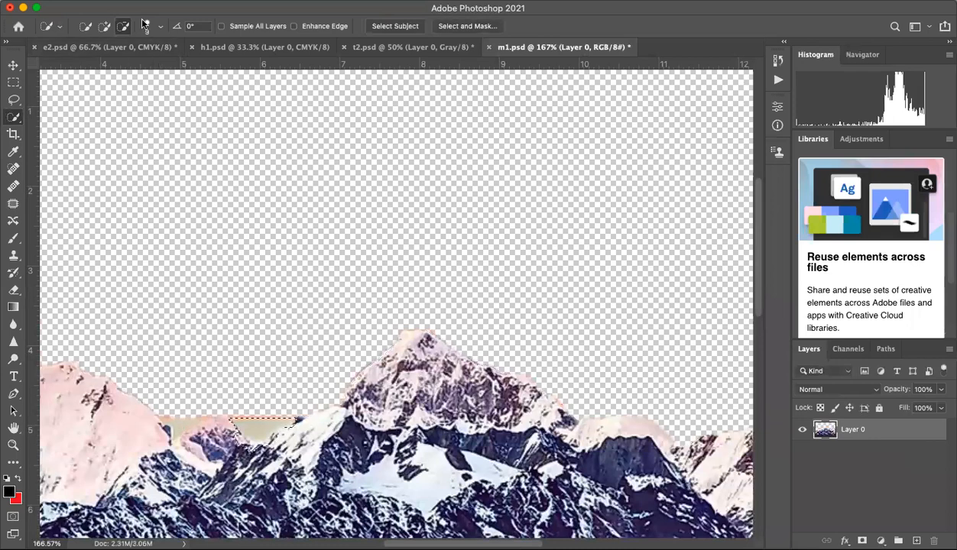
click(106, 27)
click(269, 1)
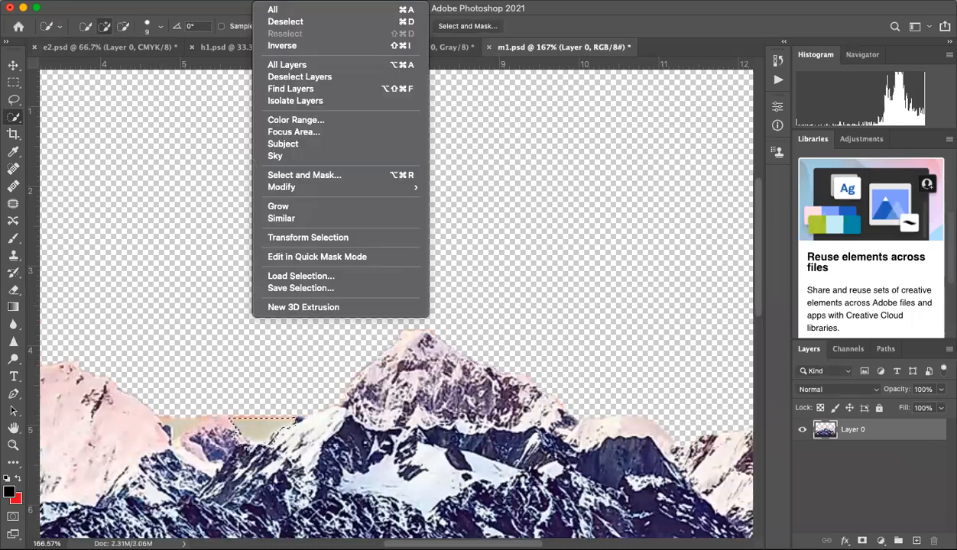
click(284, 21)
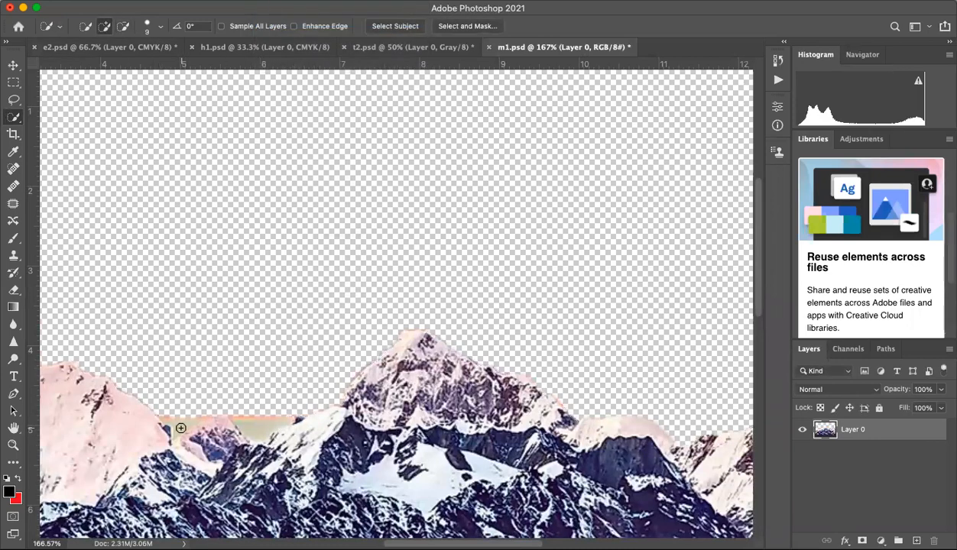
drag(181, 424, 265, 428)
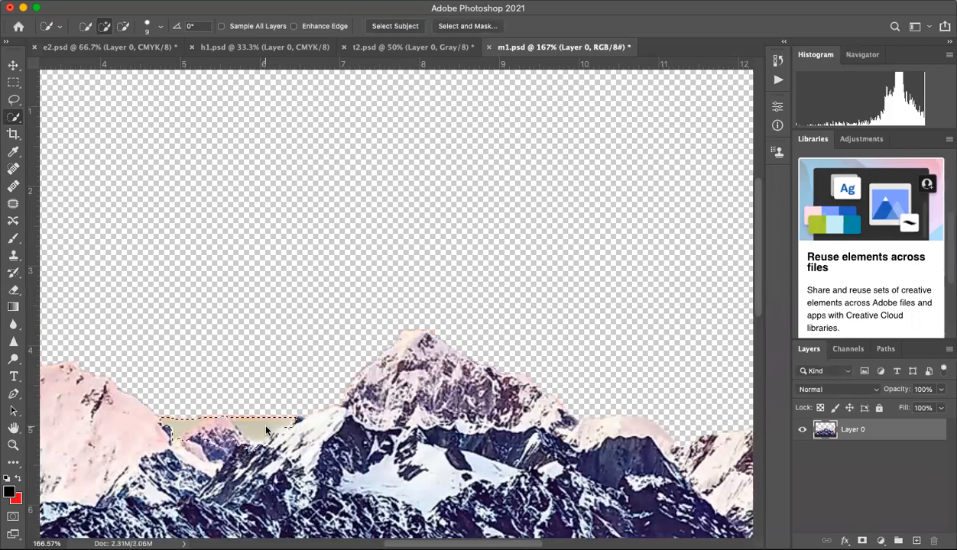
Step: Subtract the small pink peak between the two large peaks from the selection of leftover sky
click(123, 26)
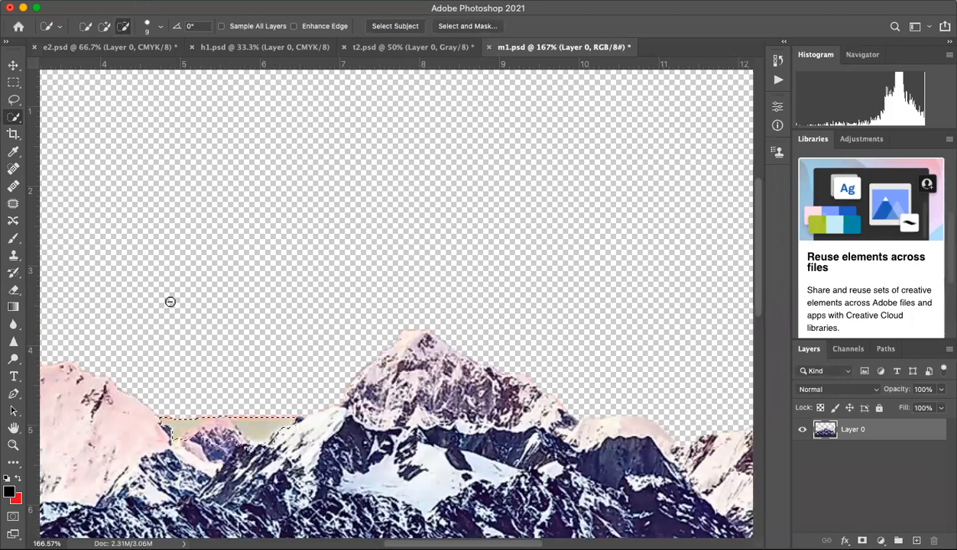
mouse_move(200, 432)
mouse_down()
mouse_move(231, 434)
mouse_move(252, 450)
mouse_move(271, 450)
mouse_move(281, 434)
mouse_up()
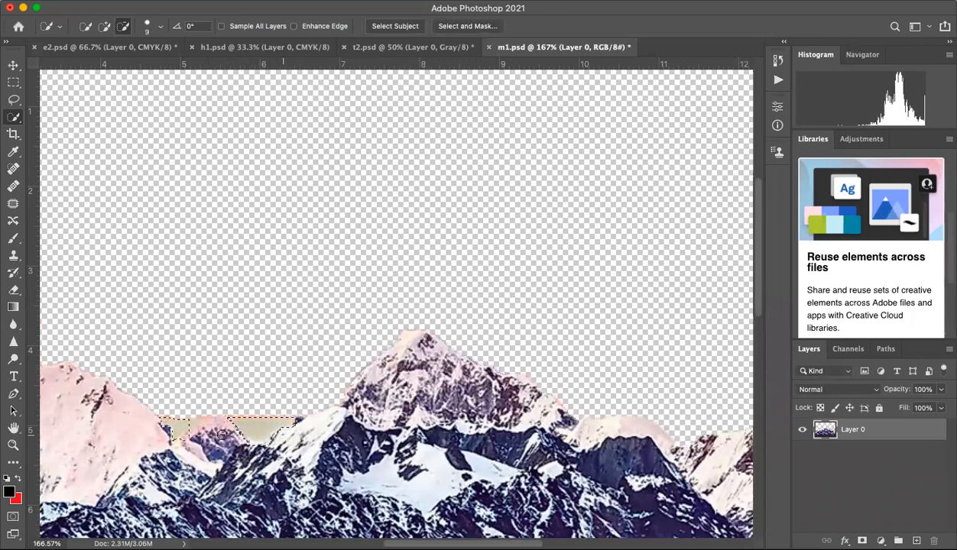
click(191, 436)
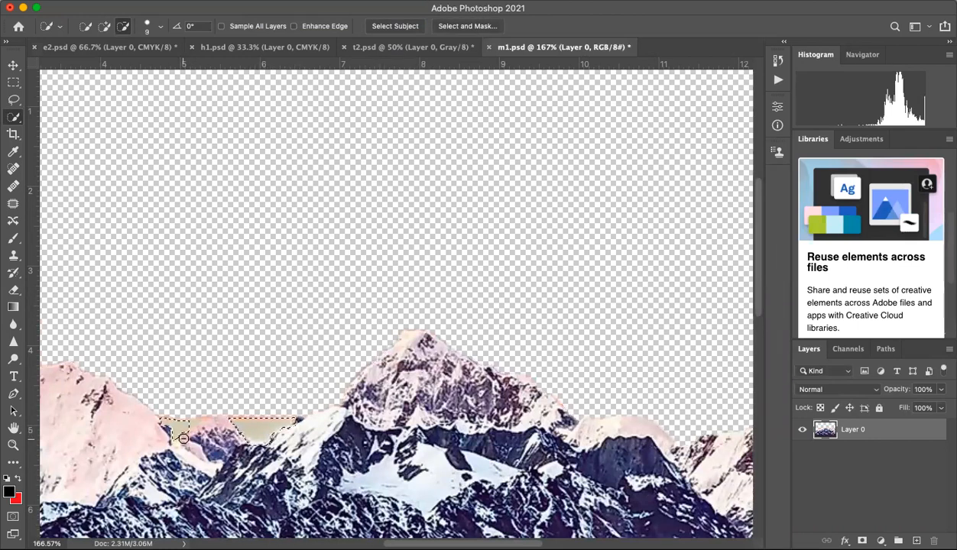
Step: Add the remaining strip above the small peak to the selection, delete the leftover sky and deselect
click(104, 26)
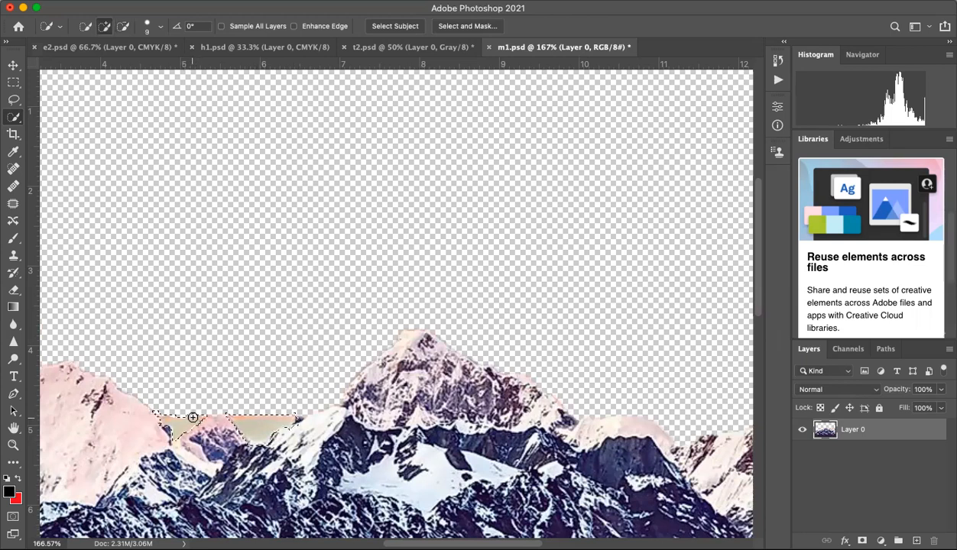
drag(194, 418, 275, 420)
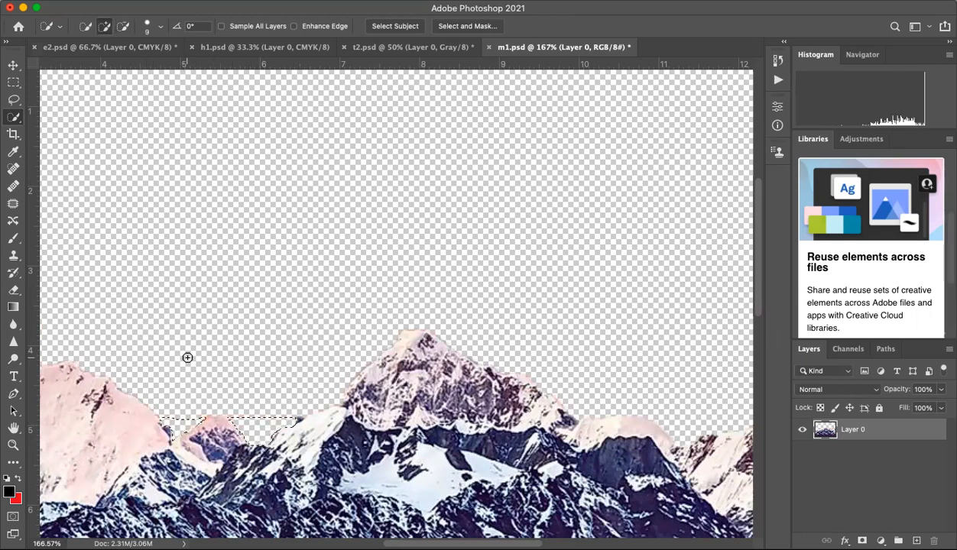
click(13, 82)
click(146, 185)
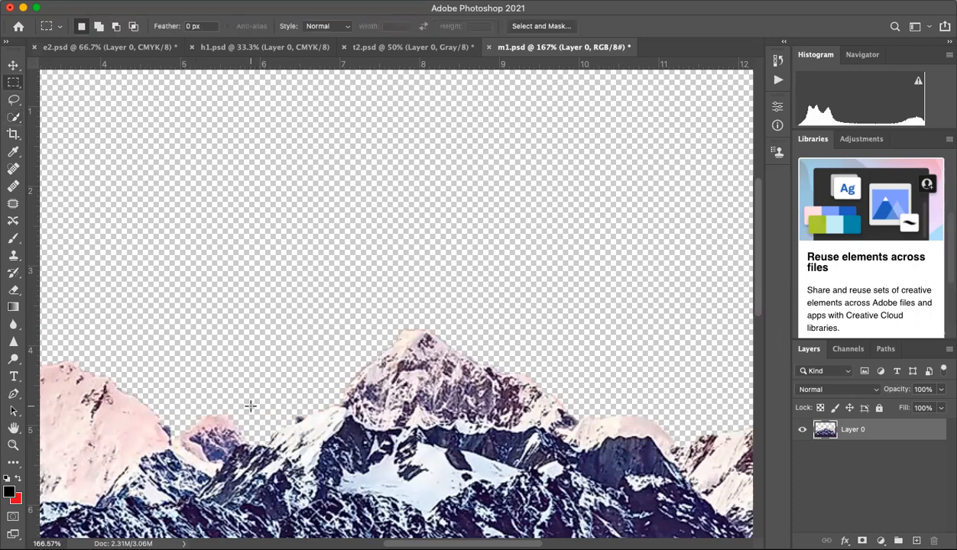
key(super+plus)
scroll(250, 405, down, 5)
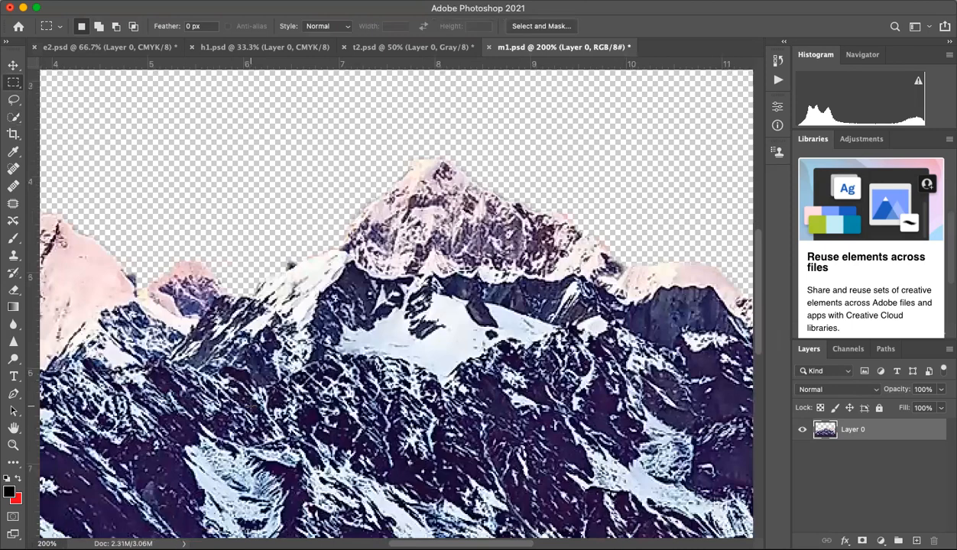
scroll(251, 407, up, 10)
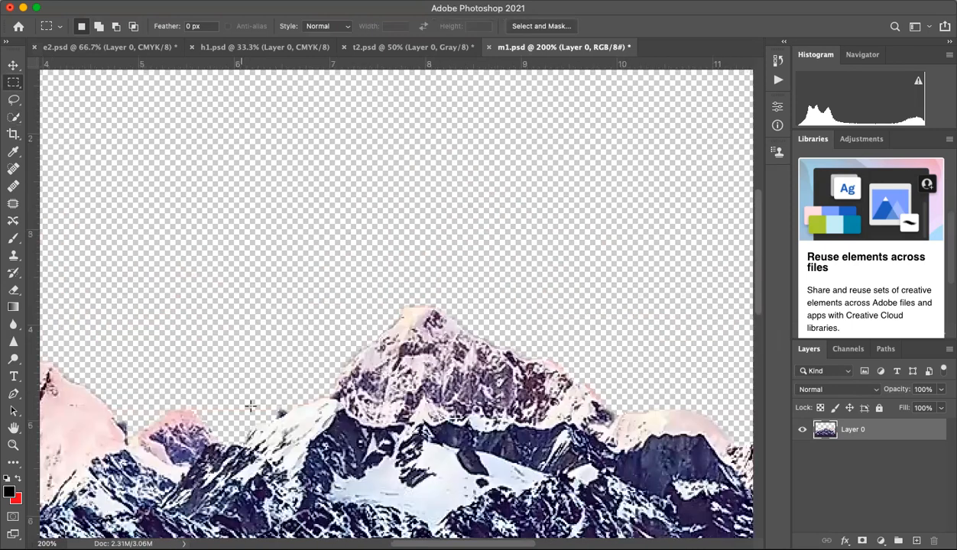
key(super+minus)
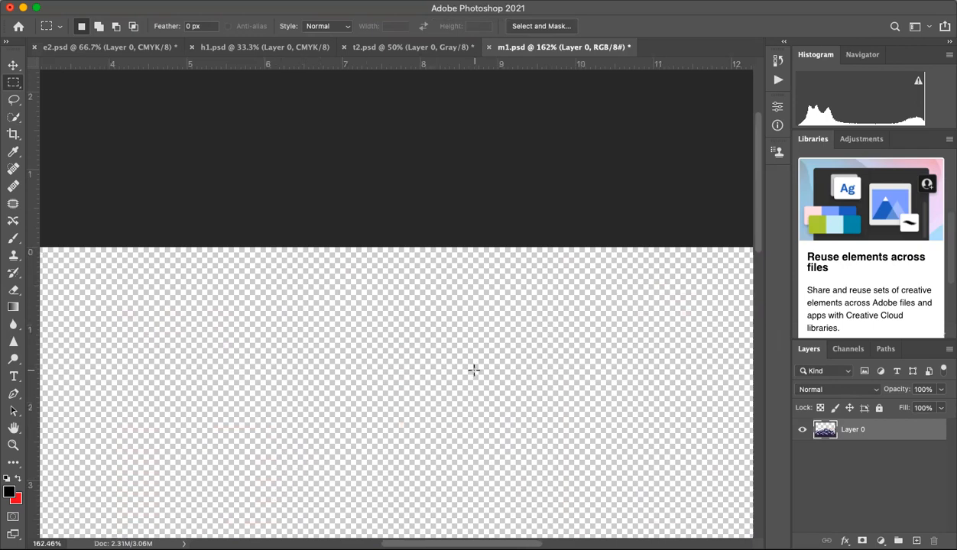
Step: Review the hand, tree and eye documents for comparison and return to the mountain document m1.psd
scroll(474, 370, down, 6)
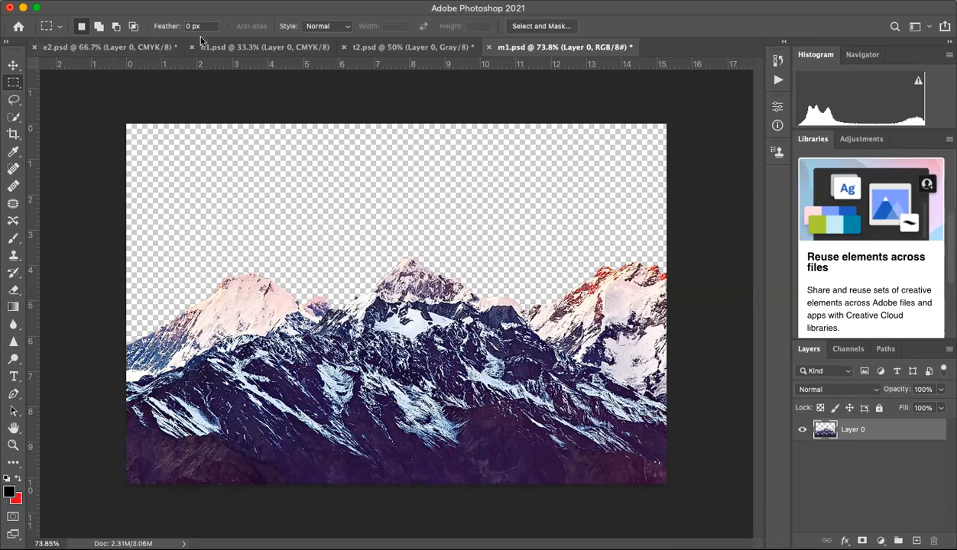
click(224, 47)
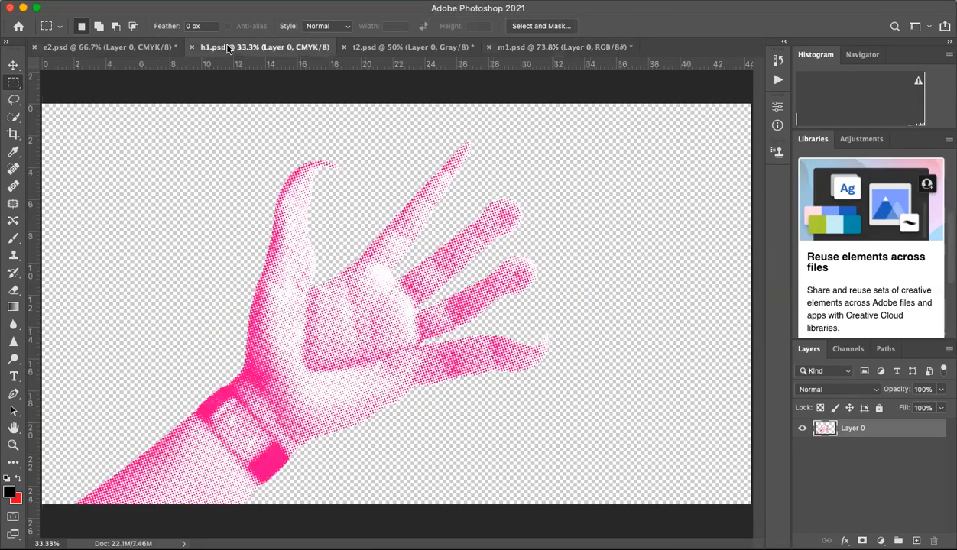
click(381, 48)
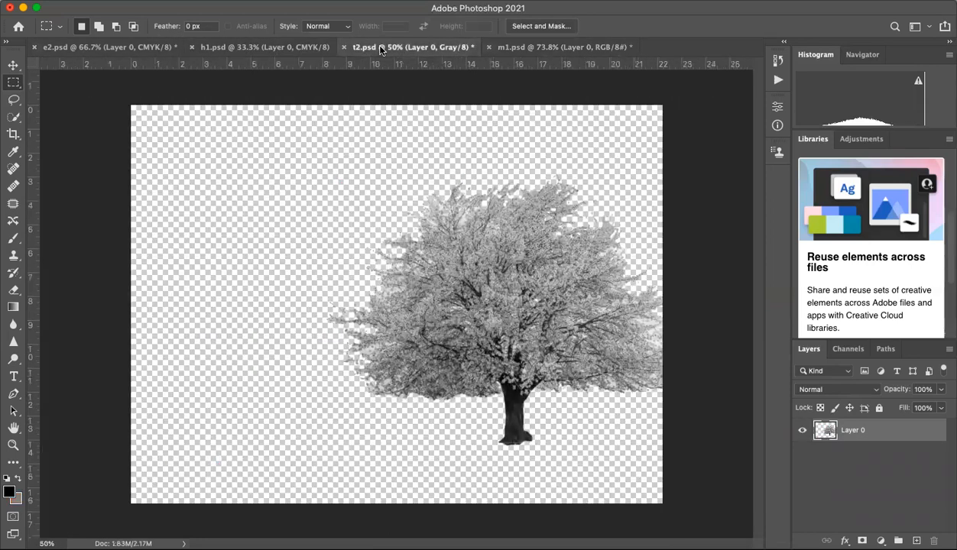
click(309, 48)
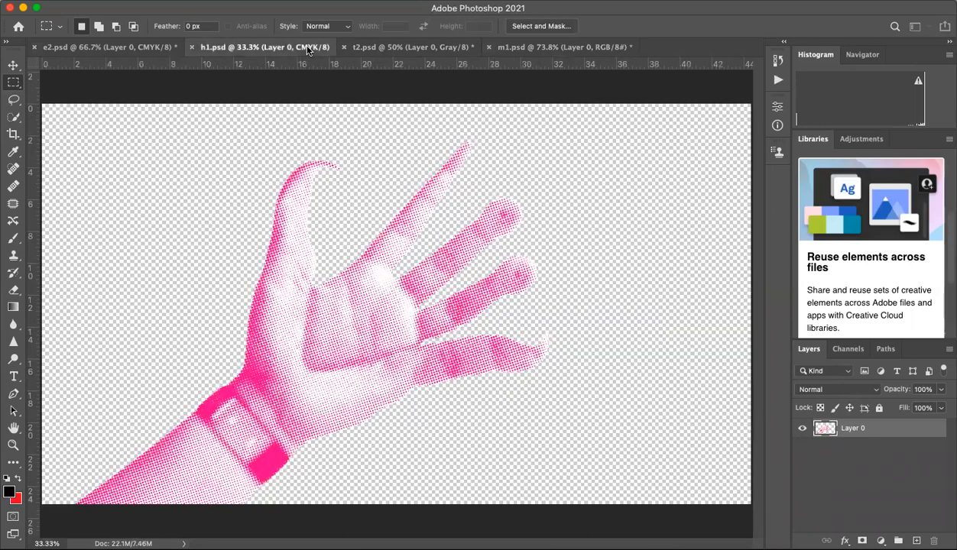
click(149, 46)
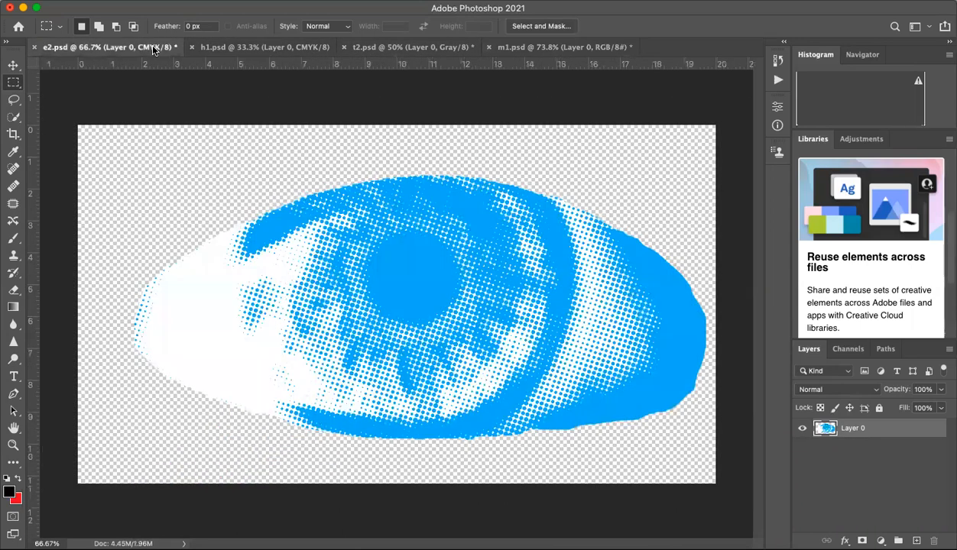
click(566, 49)
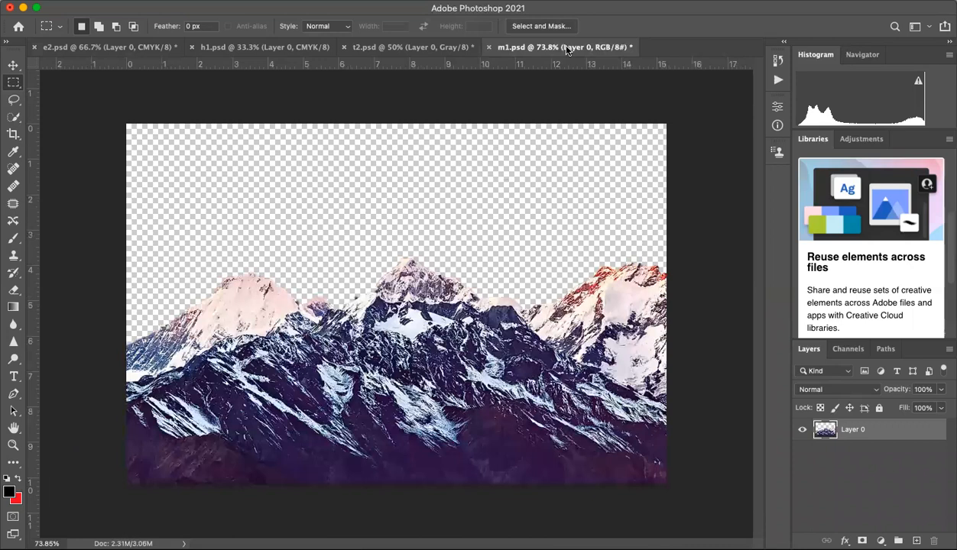
Step: Switch to the Move tool and convert the mountain image to Grayscale mode
click(12, 65)
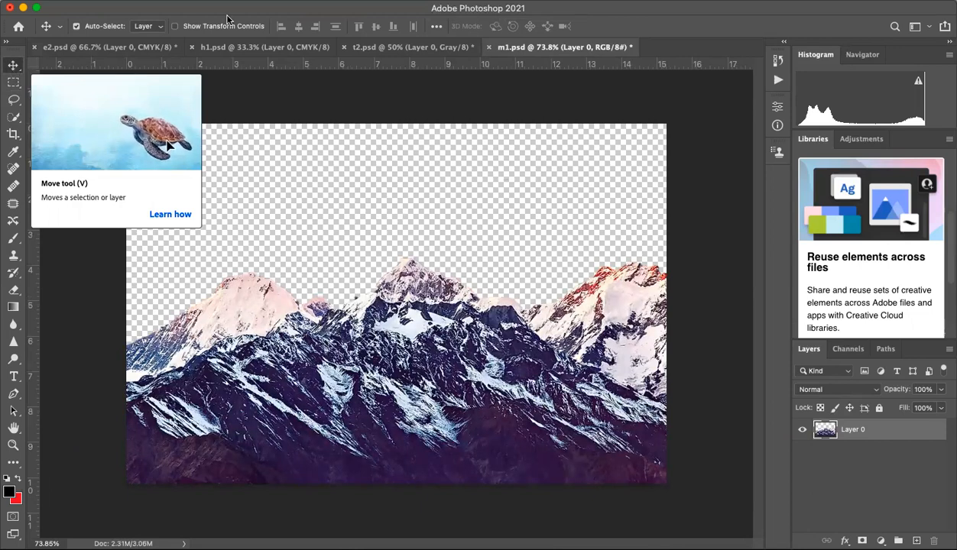
click(266, 0)
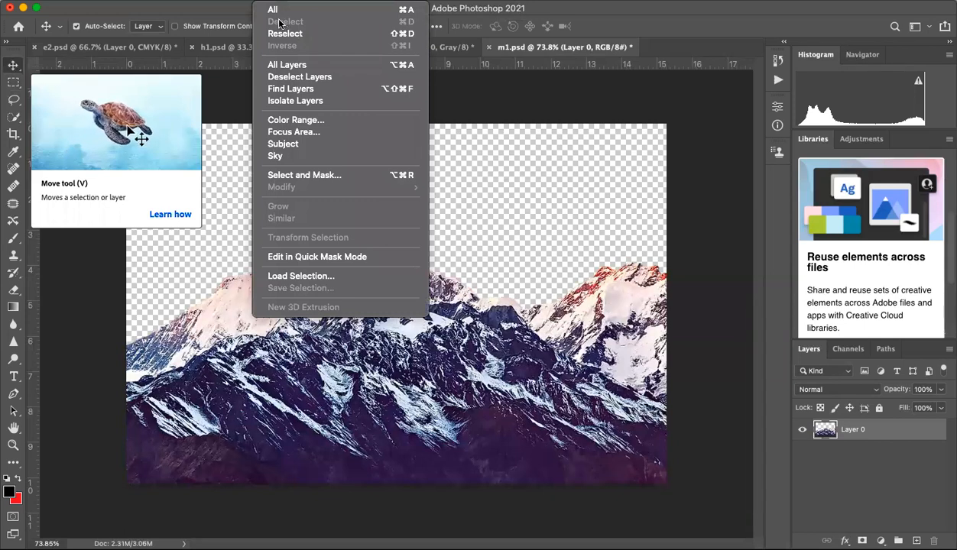
mouse_move(164, 0)
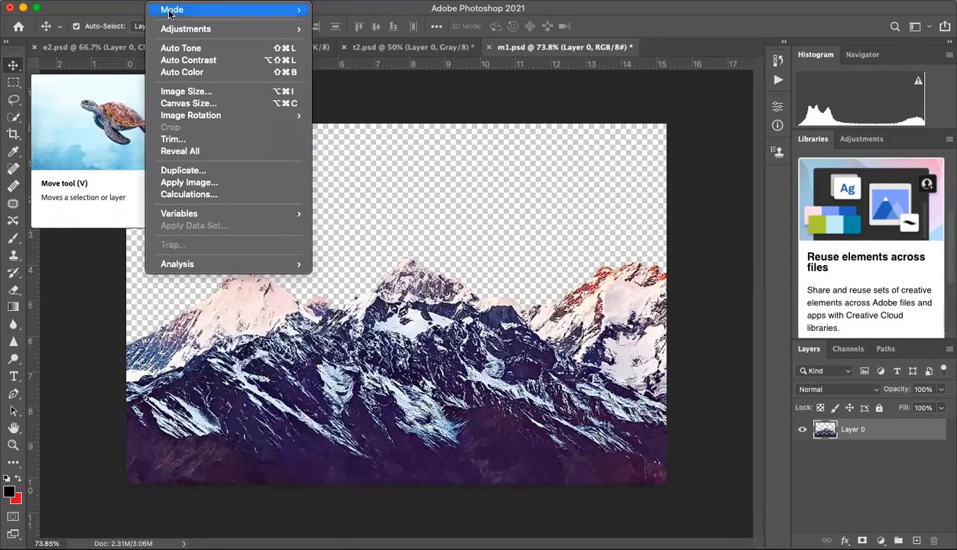
mouse_move(229, 10)
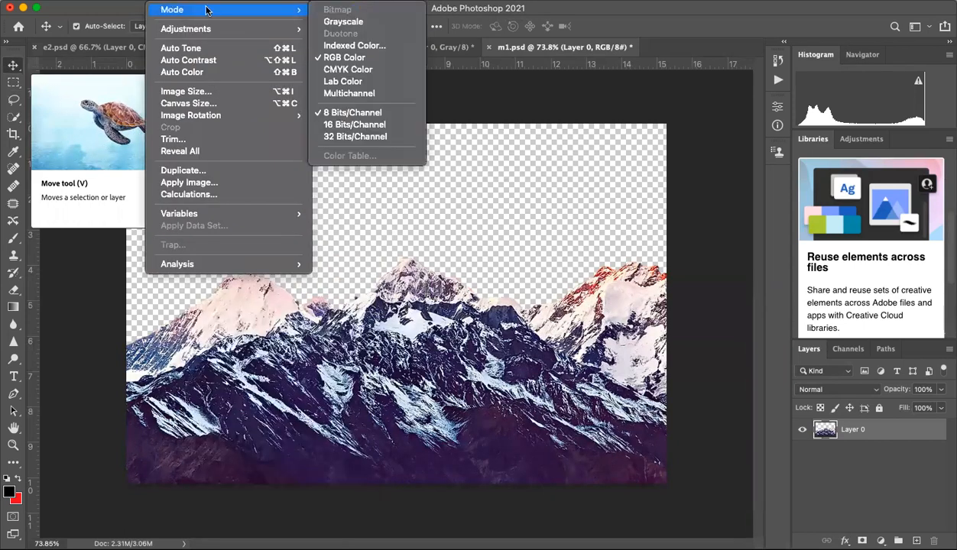
click(320, 22)
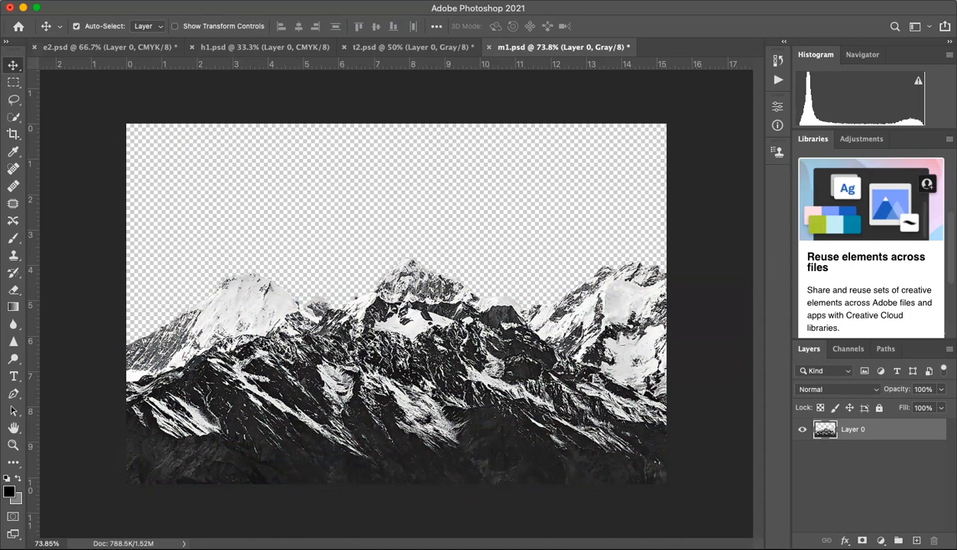
Step: Convert the mountains to a Monotone duotone with Ink 1 set to C 100, M 0, Y 0, K 0
click(156, 0)
mouse_move(286, 11)
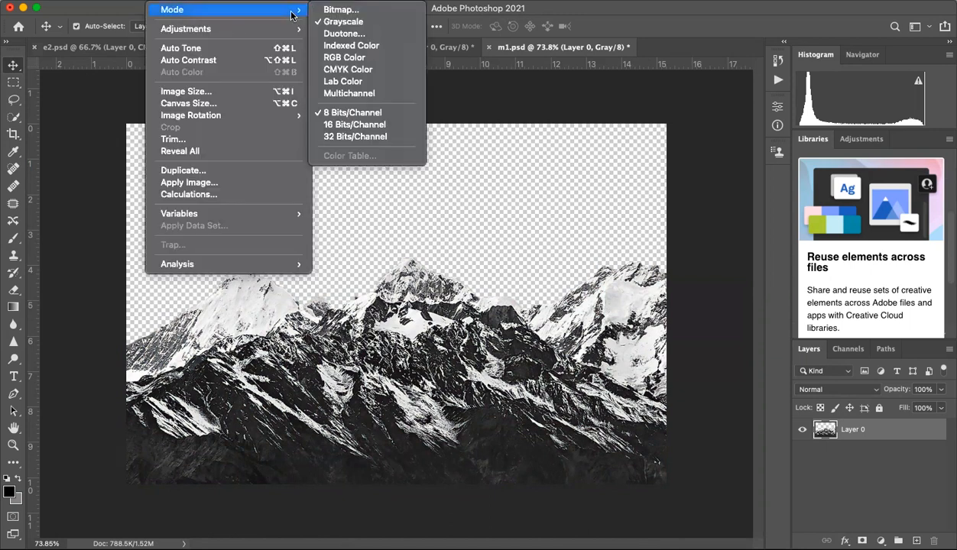
click(333, 35)
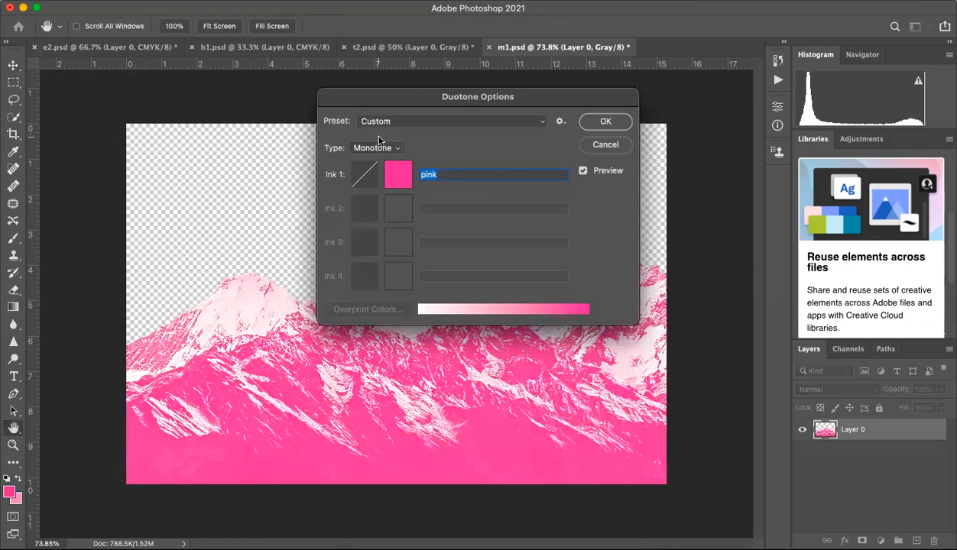
click(396, 174)
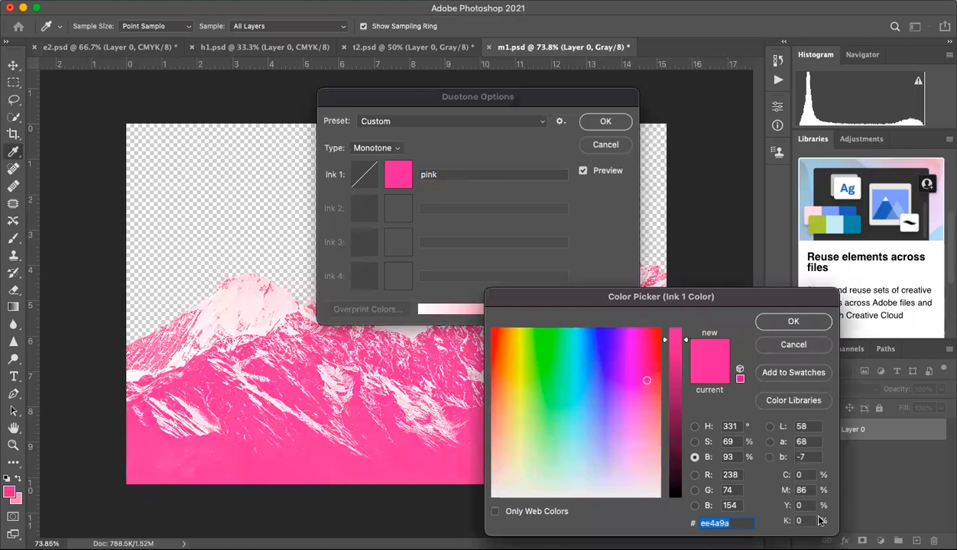
drag(808, 491, 790, 495)
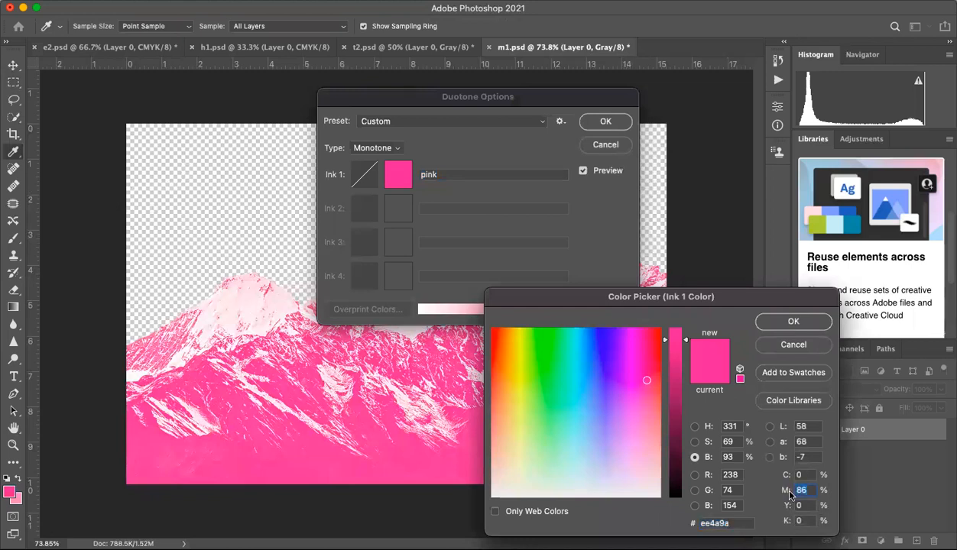
text(0)
drag(804, 476, 786, 479)
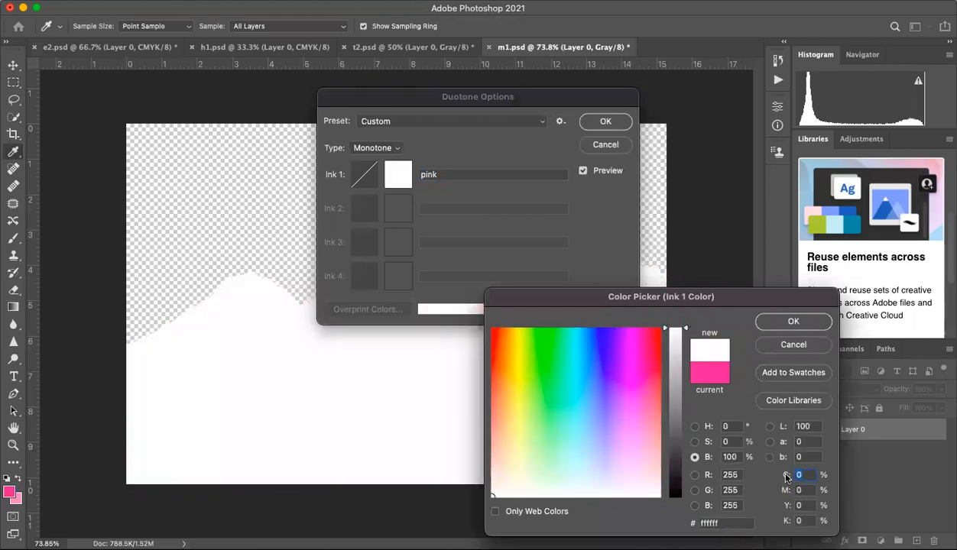
text(100)
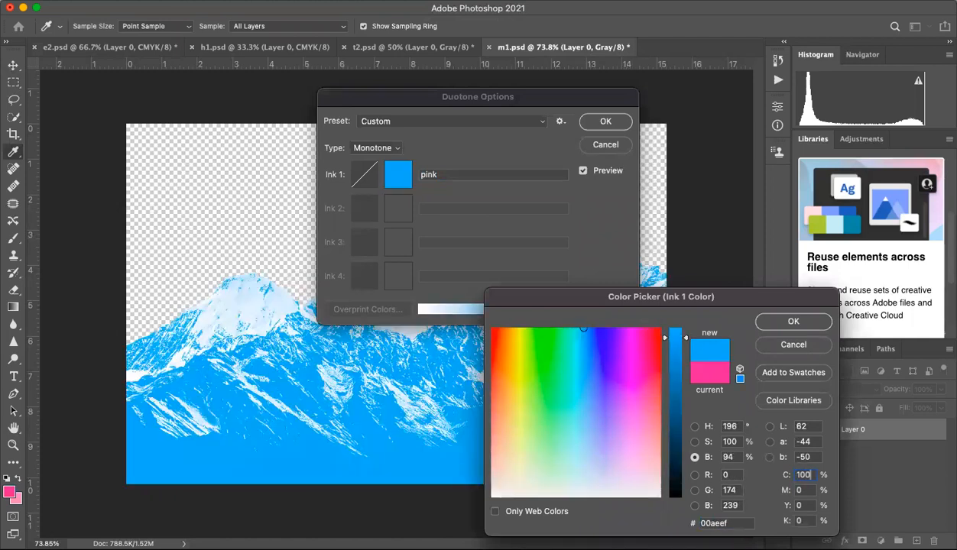
click(793, 322)
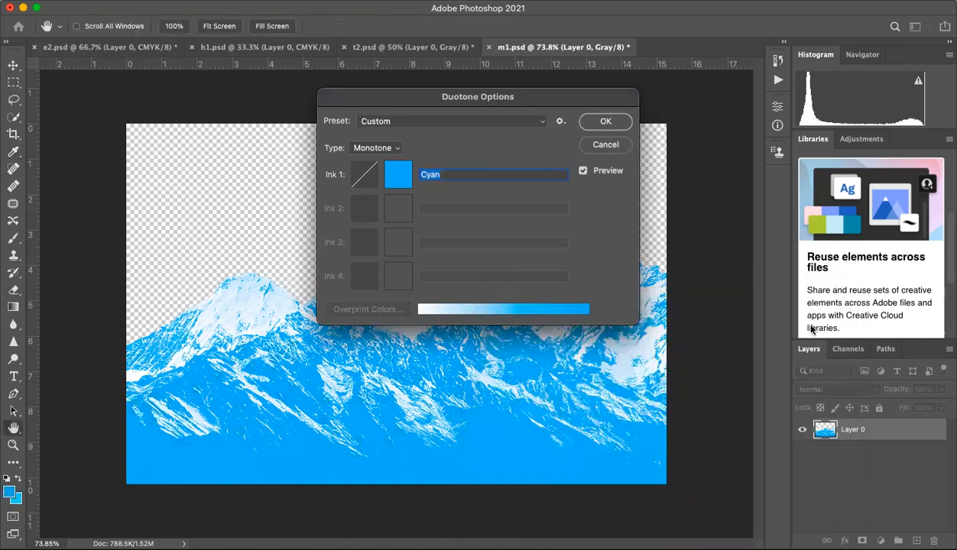
double_click(459, 171)
click(604, 123)
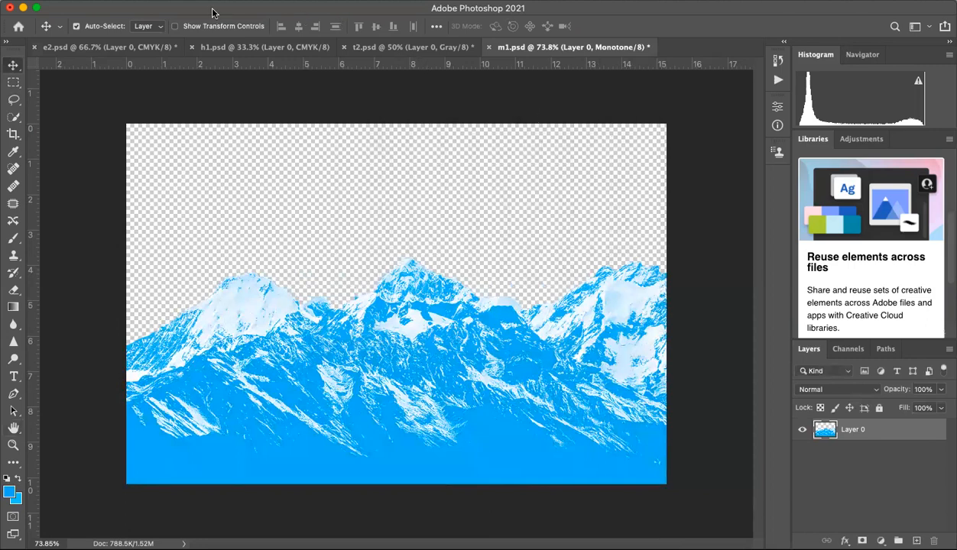
Step: Convert the cyan monotone mountain image to CMYK Color mode
click(162, 0)
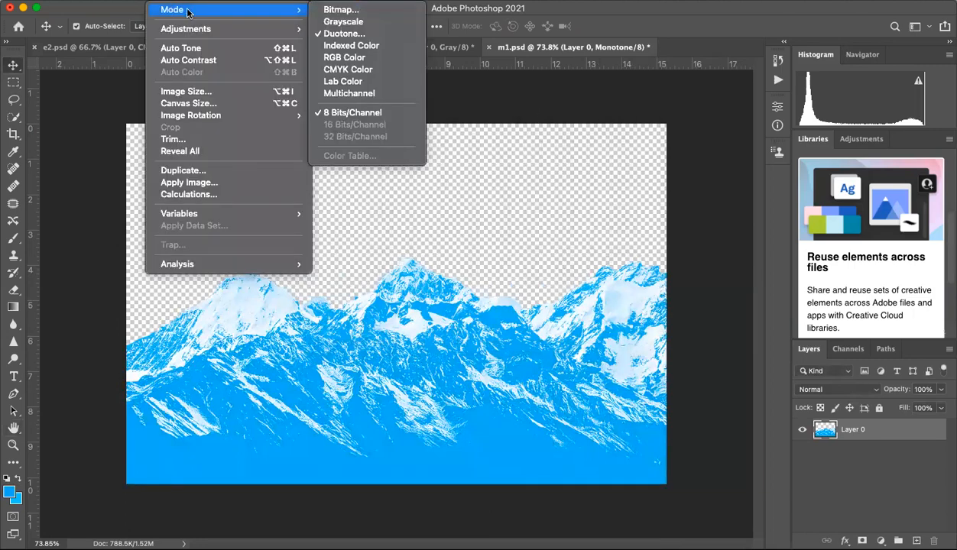
mouse_move(290, 13)
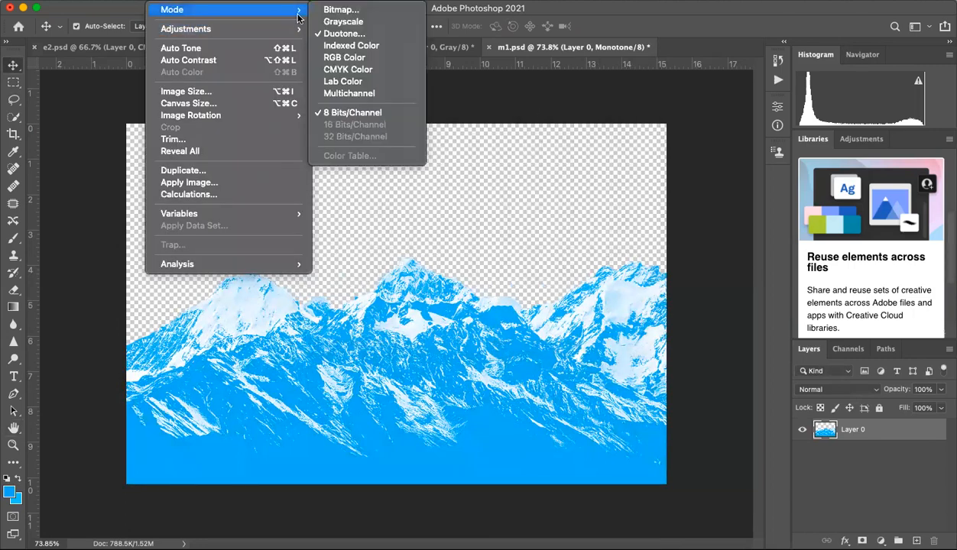
click(331, 70)
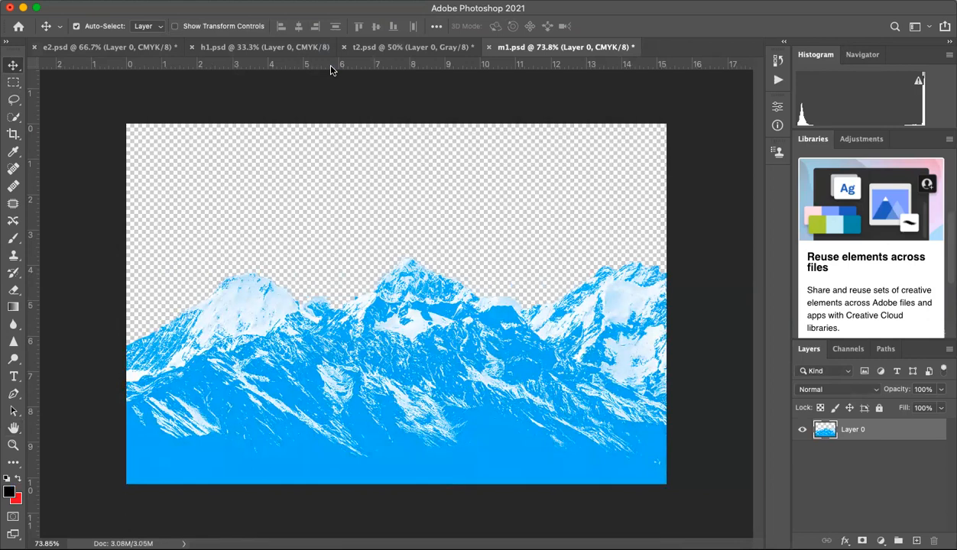
Step: Increase the mountains' contrast with a Levels adjustment using input levels 25, 1.84 and 220 on the CMYK channel
click(161, 2)
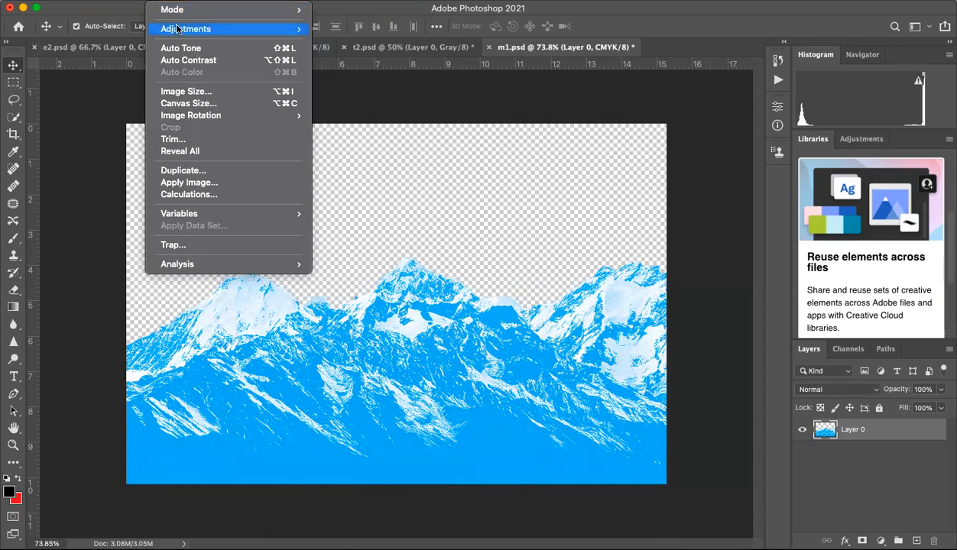
mouse_move(277, 30)
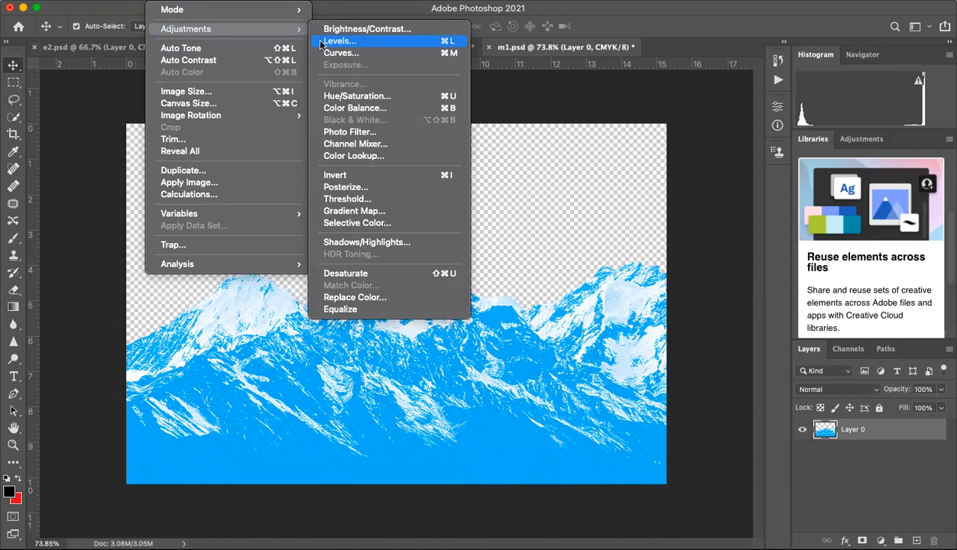
click(330, 42)
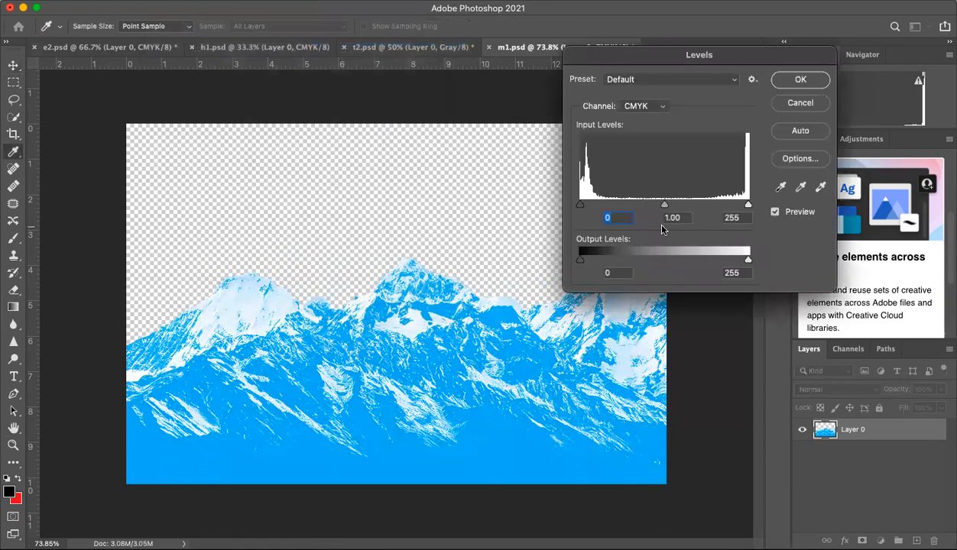
drag(663, 207, 597, 212)
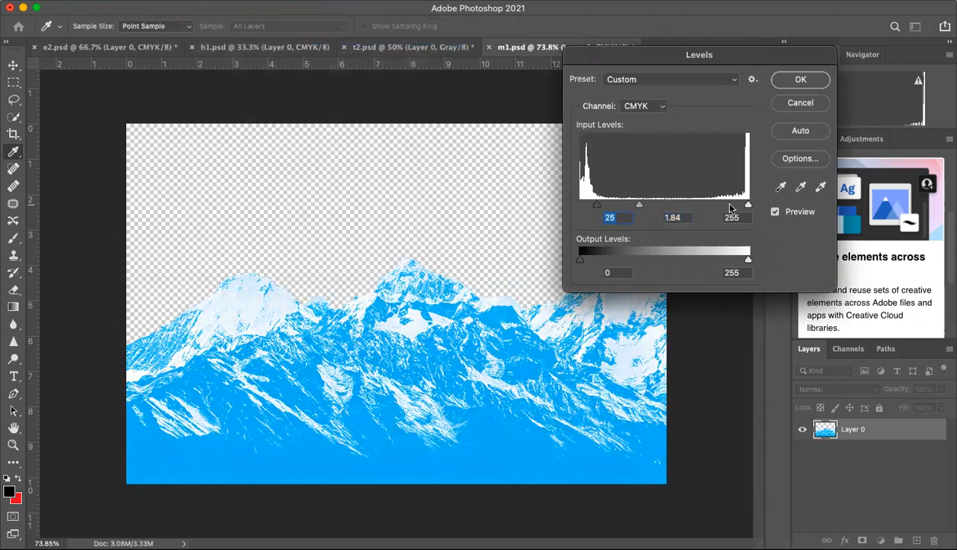
drag(747, 207, 724, 211)
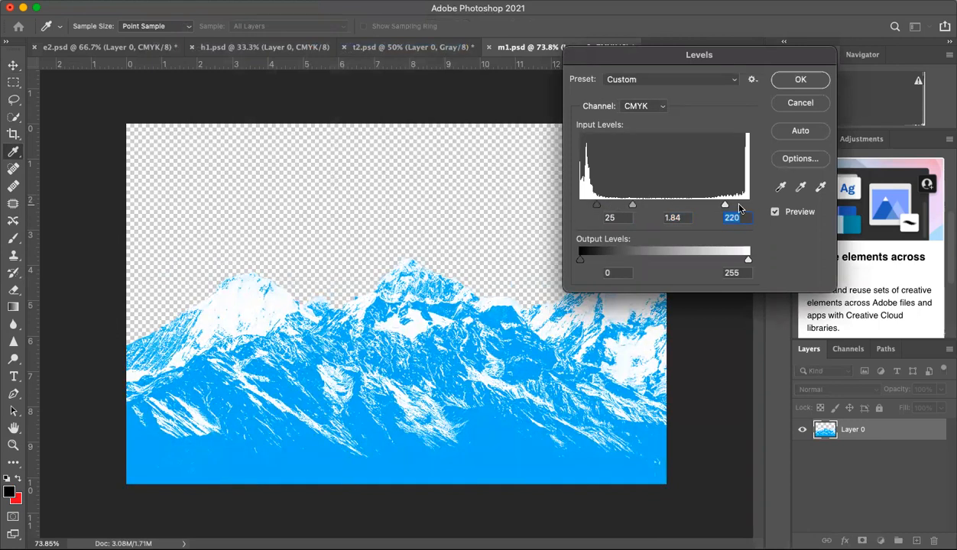
click(790, 85)
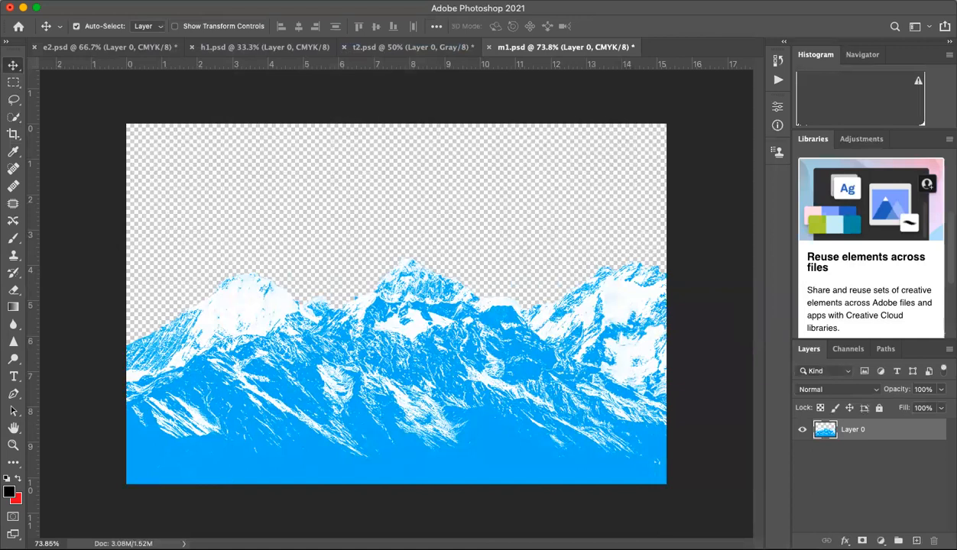
Step: Try the Color Halftone filter on the mountains with a maximum radius of 8 pixels, and undo it
click(307, 1)
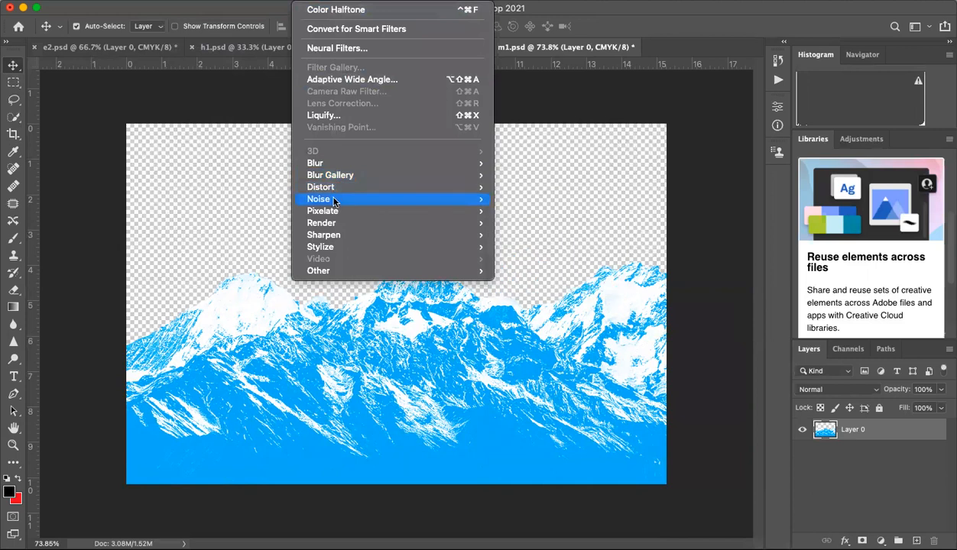
mouse_move(335, 212)
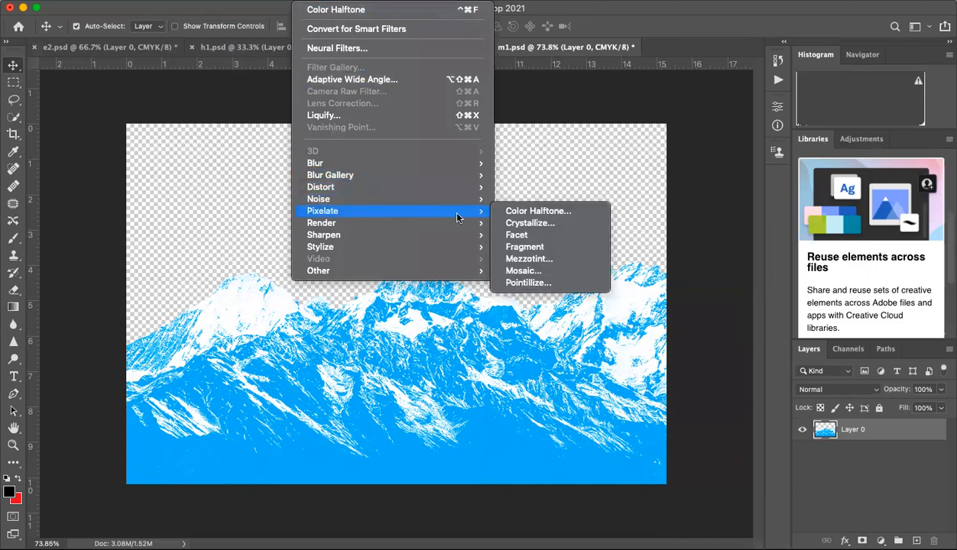
click(509, 217)
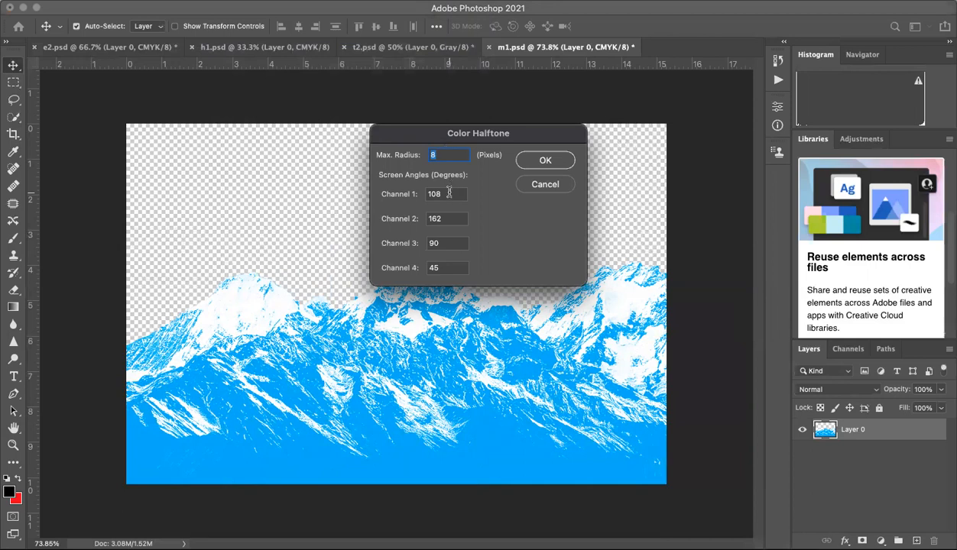
click(449, 193)
click(449, 219)
click(452, 243)
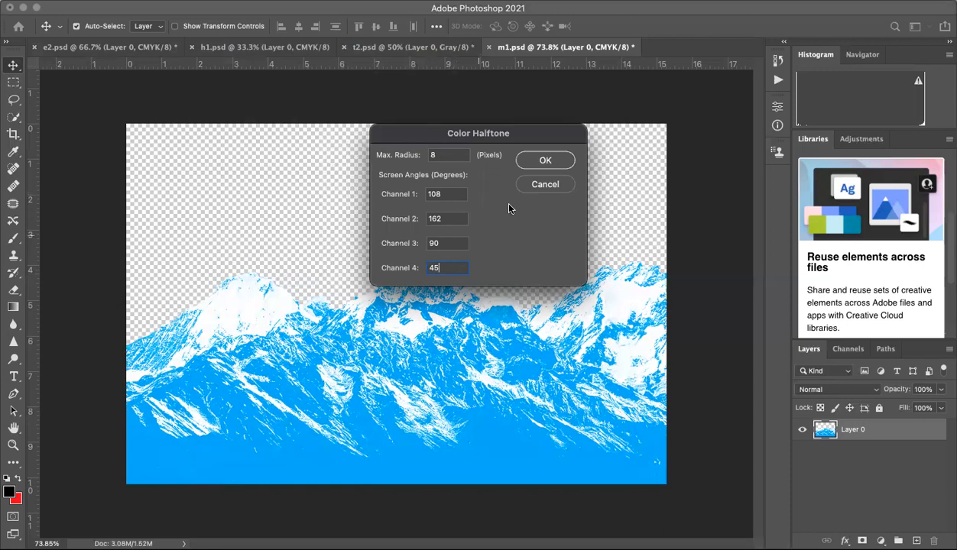
click(554, 160)
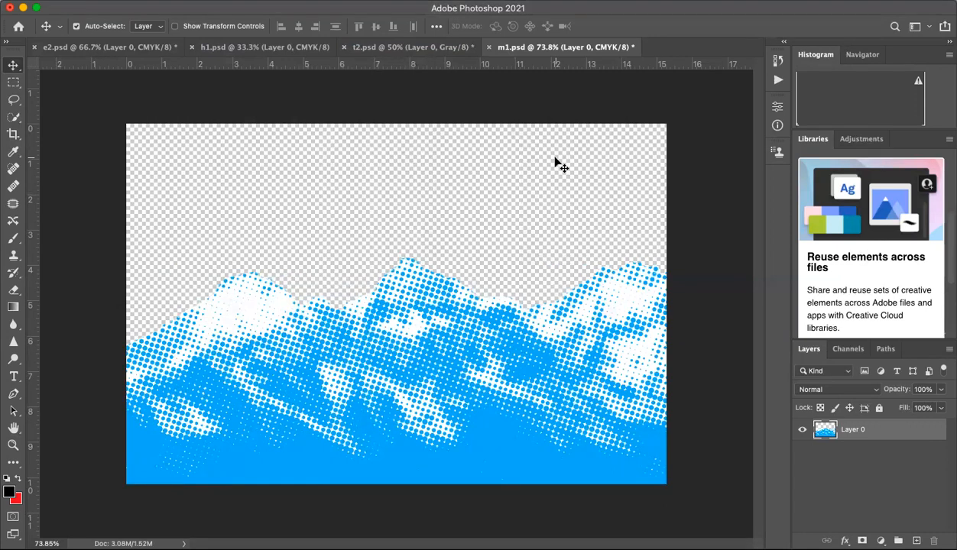
key(super)
key(super+z)
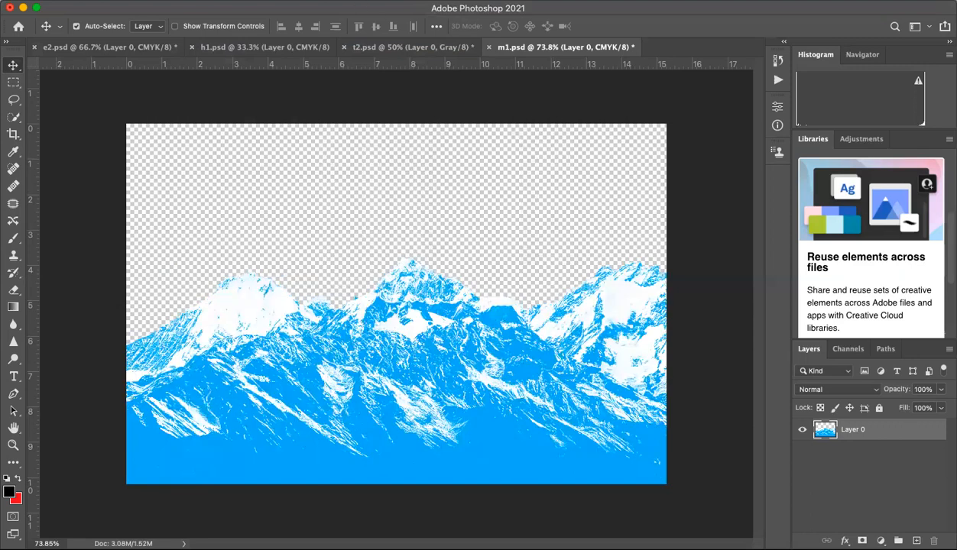
Step: Apply the Color Halftone filter to the mountains with a maximum radius of 6 pixels
click(310, 0)
mouse_move(332, 213)
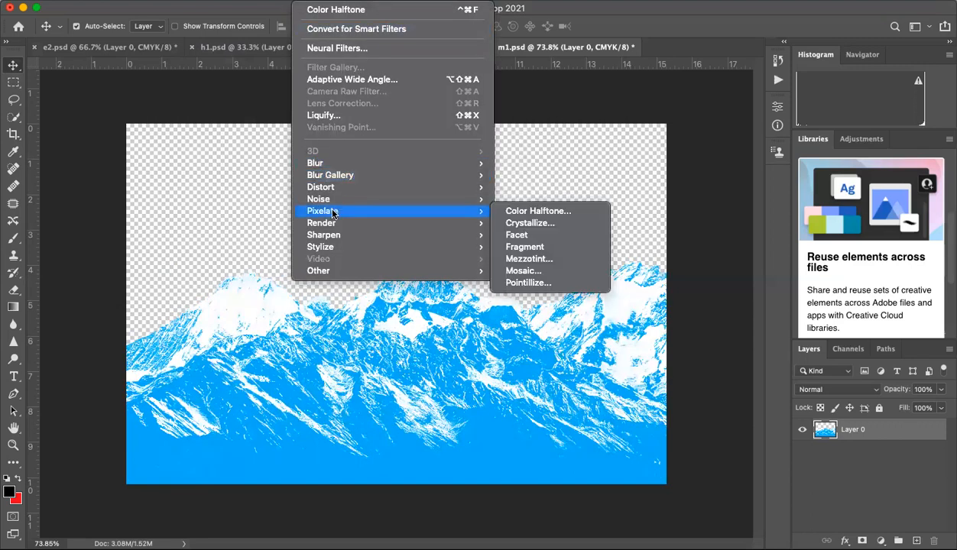
click(511, 214)
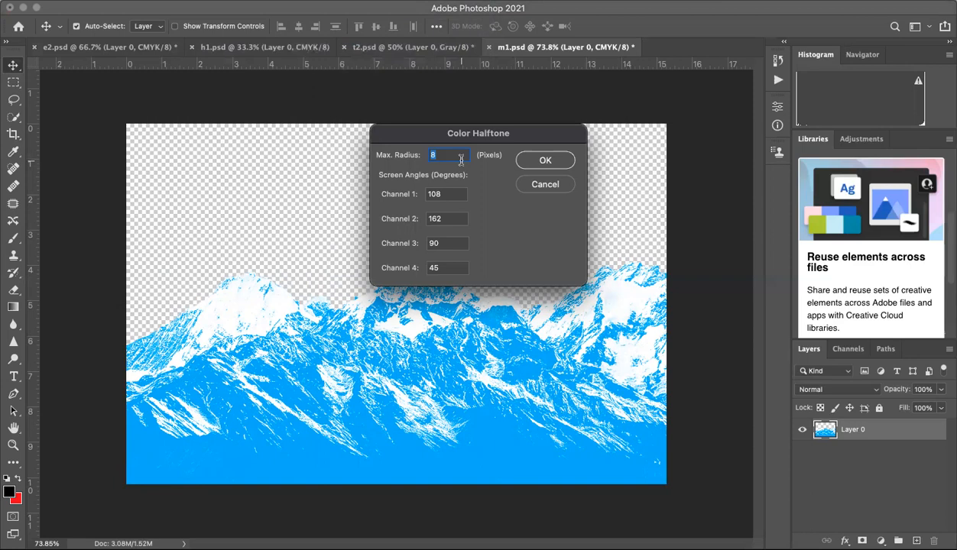
text(6)
click(545, 160)
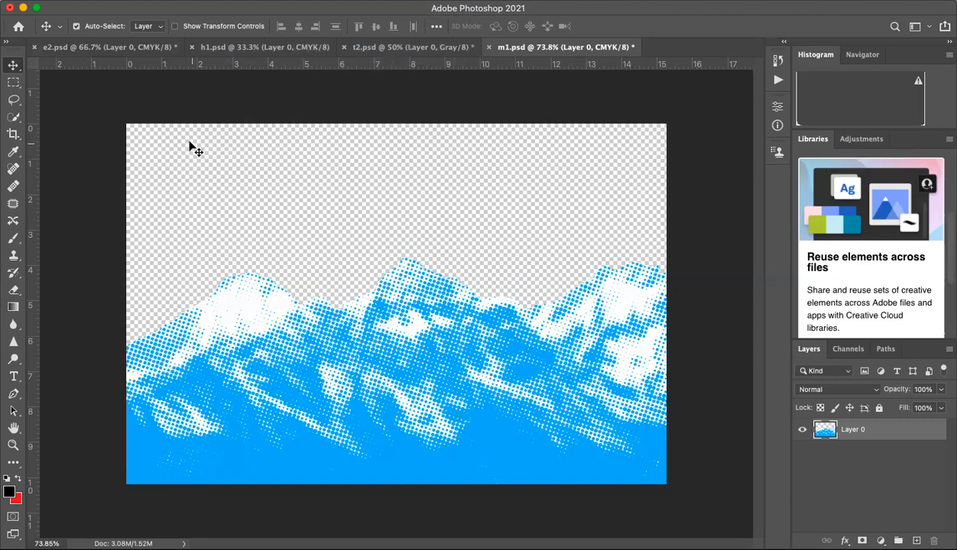
Step: Save the halftone mountains on the computer as m1.psd in Downloads, replacing the existing file and keeping Maximize Compatibility
click(100, 0)
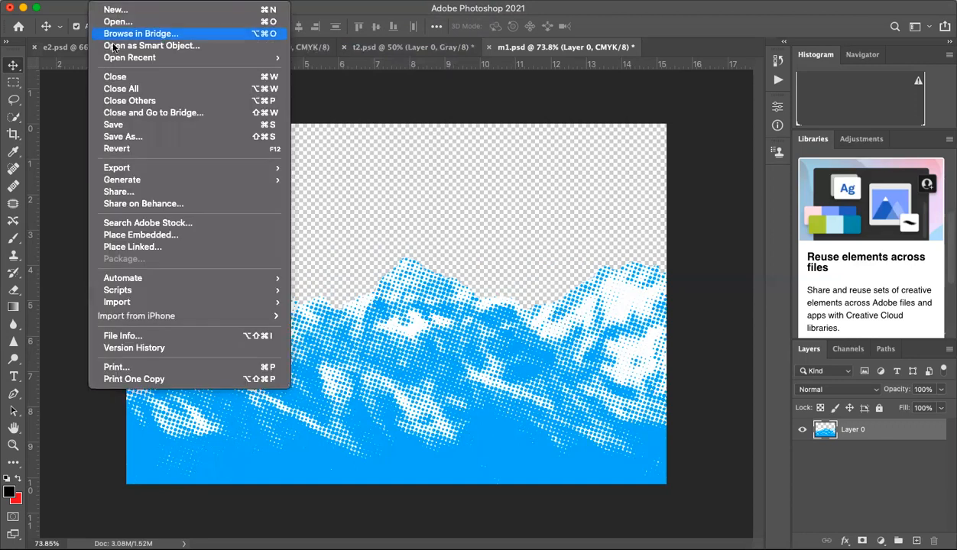
click(125, 137)
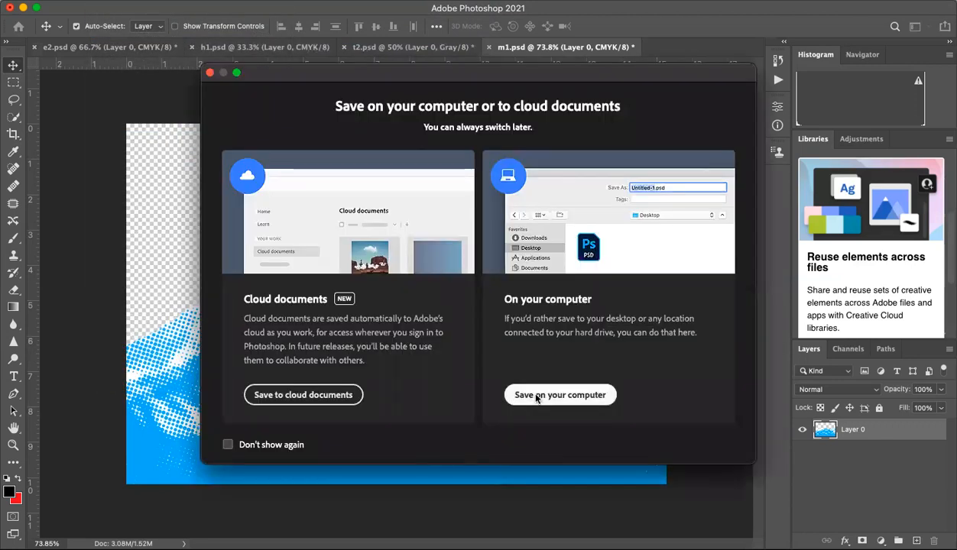
click(536, 395)
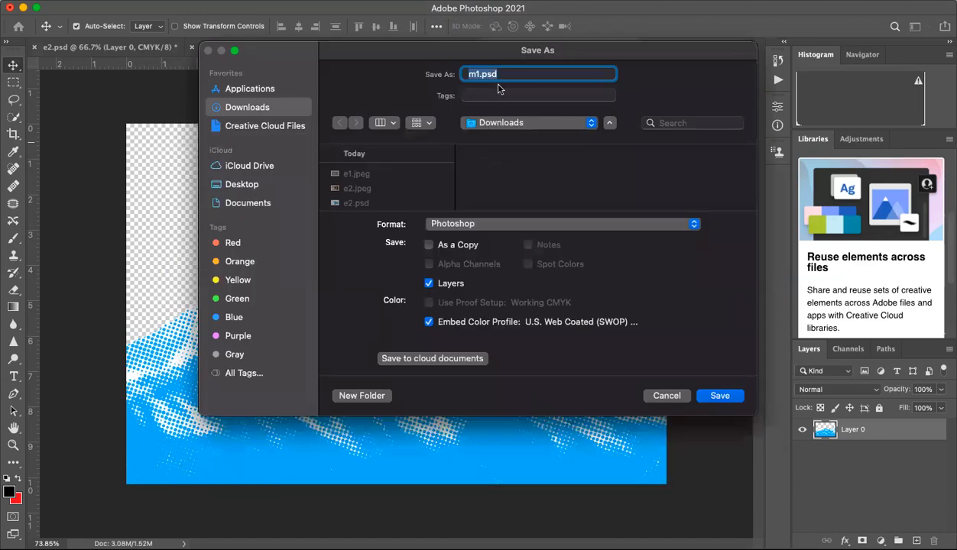
click(715, 397)
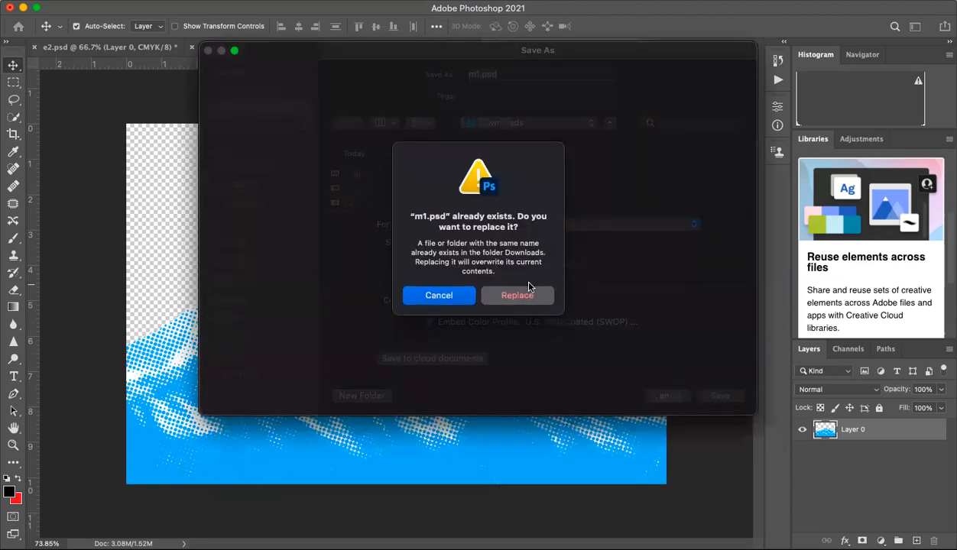
click(513, 292)
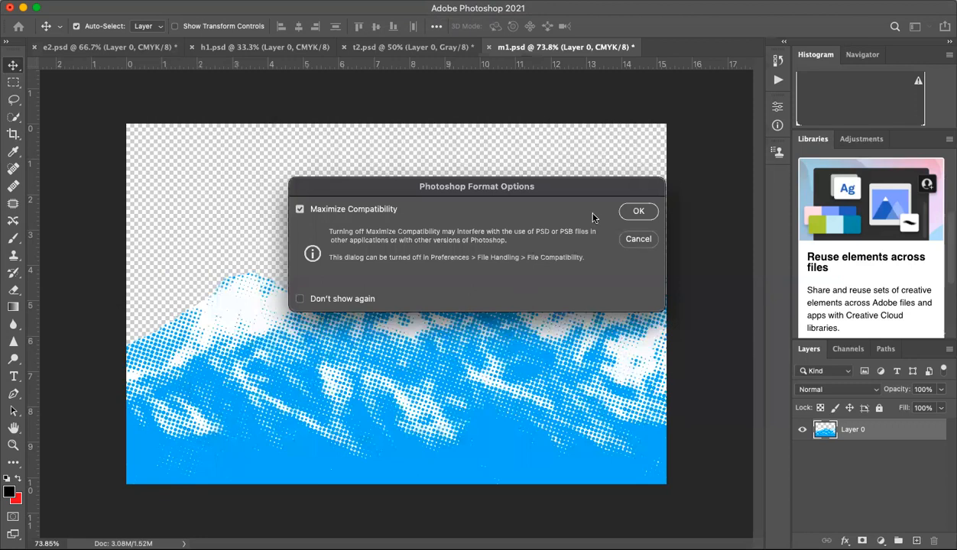
click(636, 211)
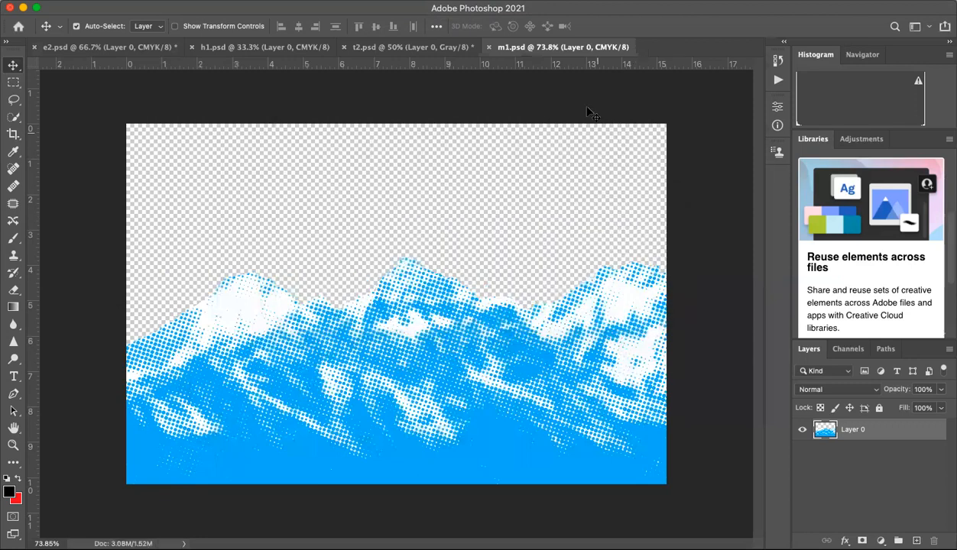
Step: Start a Monotone duotone conversion of the tree in t2.psd with the ink color at 0% cyan and 86% magenta
click(445, 48)
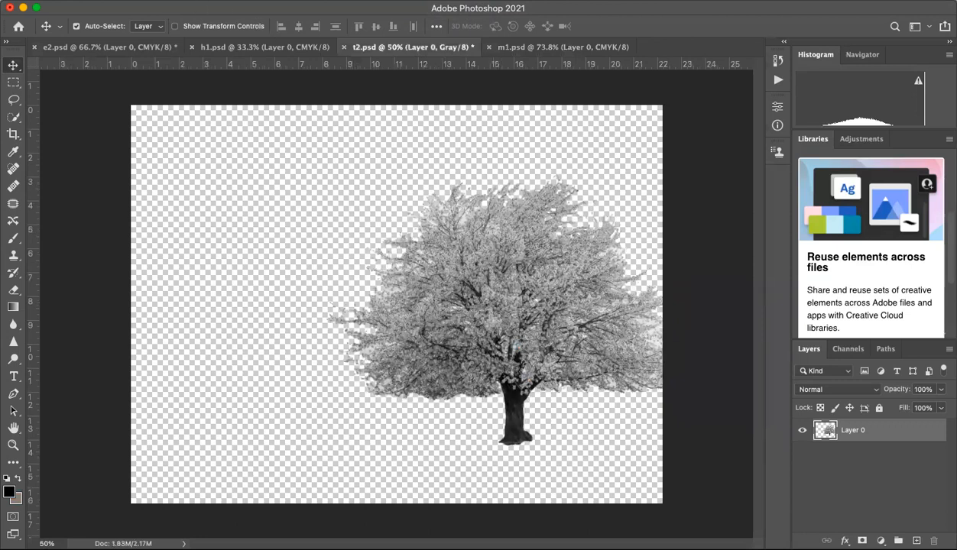
click(172, 0)
mouse_move(185, 9)
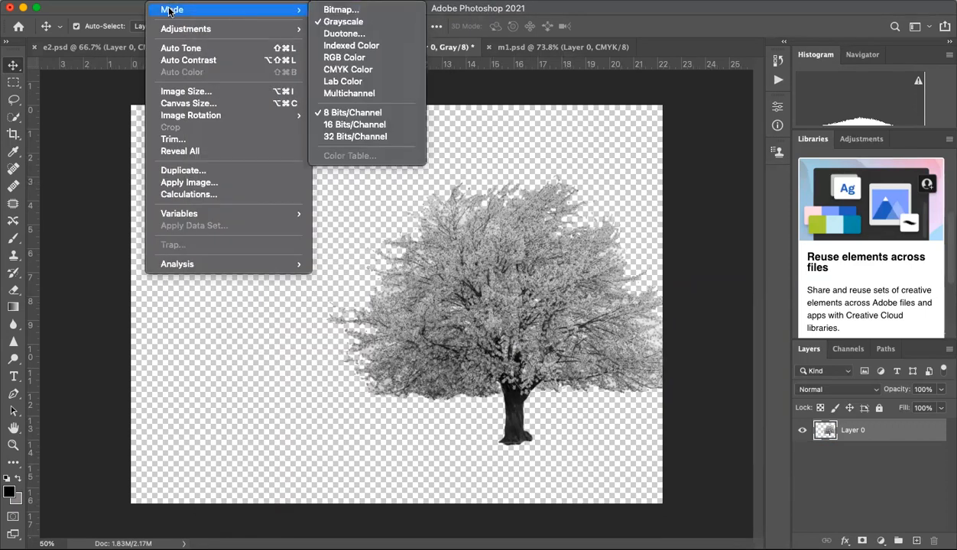
click(333, 36)
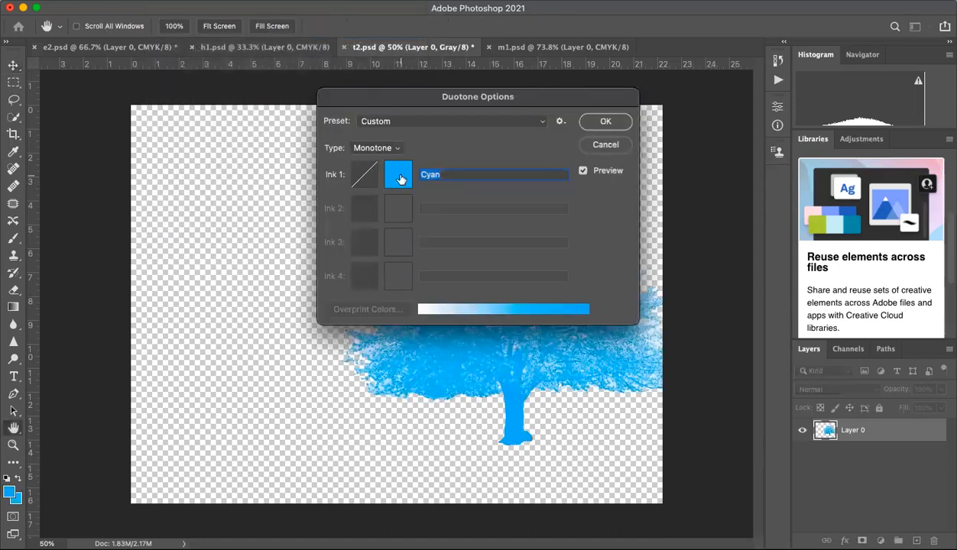
click(399, 173)
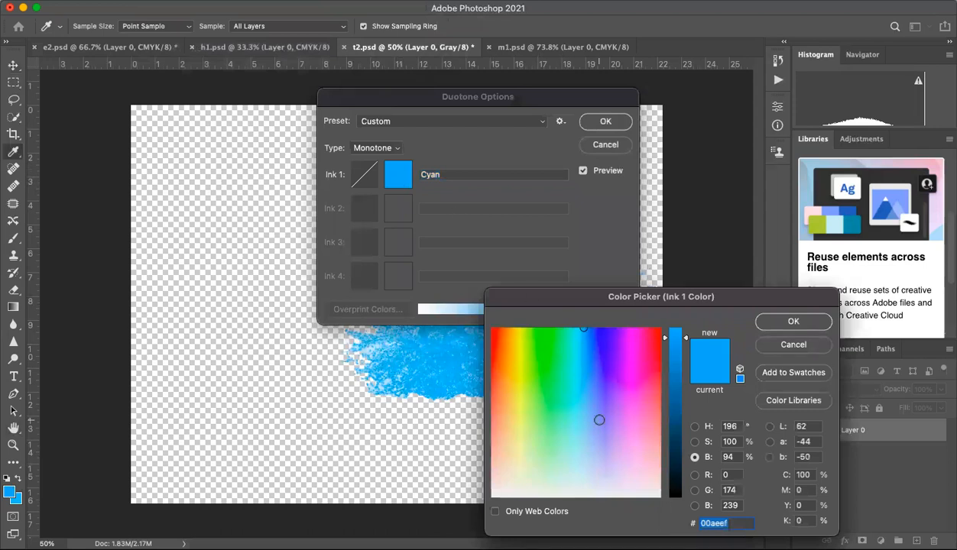
click(802, 475)
text(0)
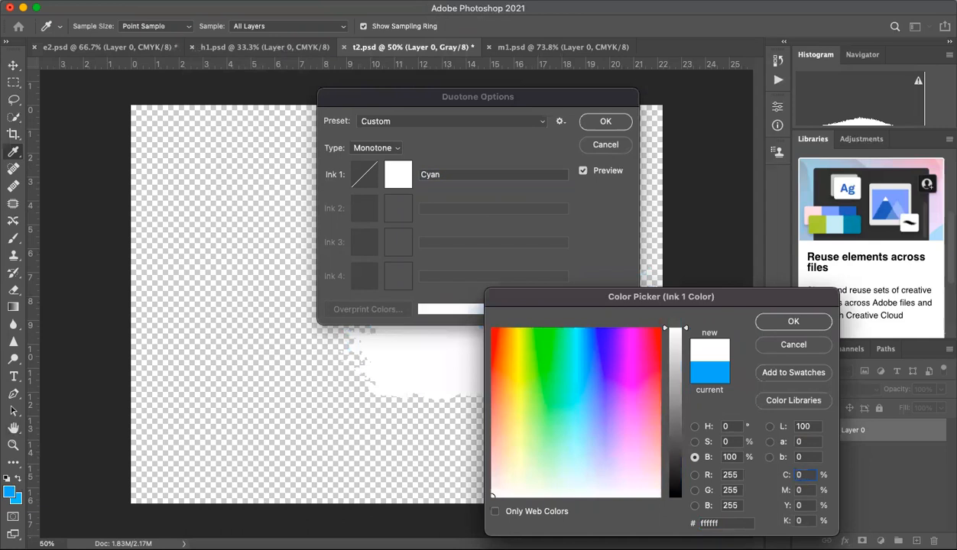
click(798, 491)
text(86)
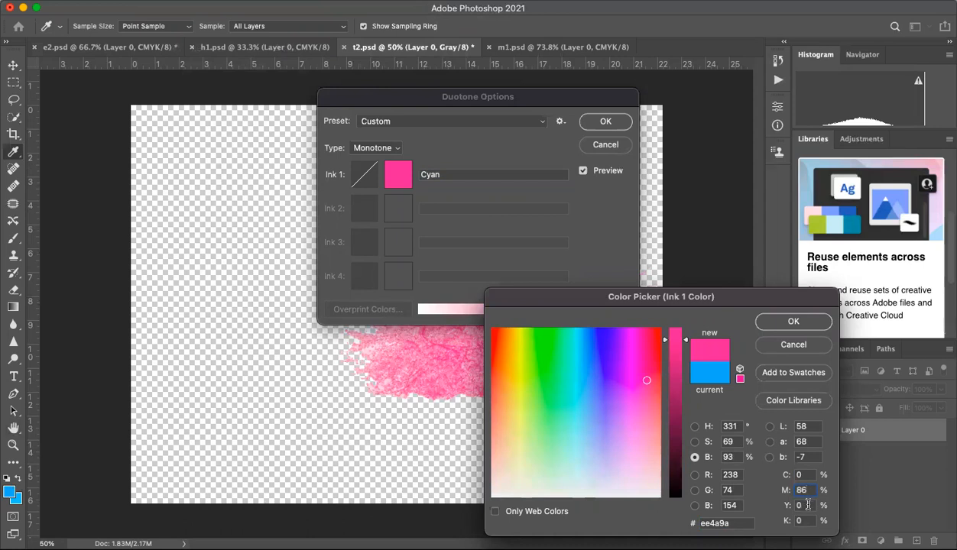
click(795, 322)
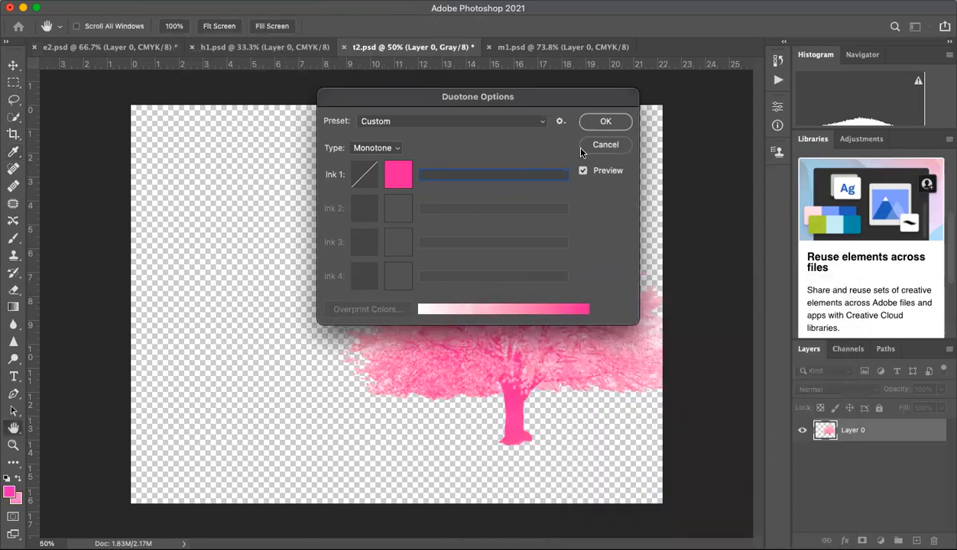
Step: Name the monotone ink Pink and apply the duotone conversion to the tree
text(Pink)
click(601, 121)
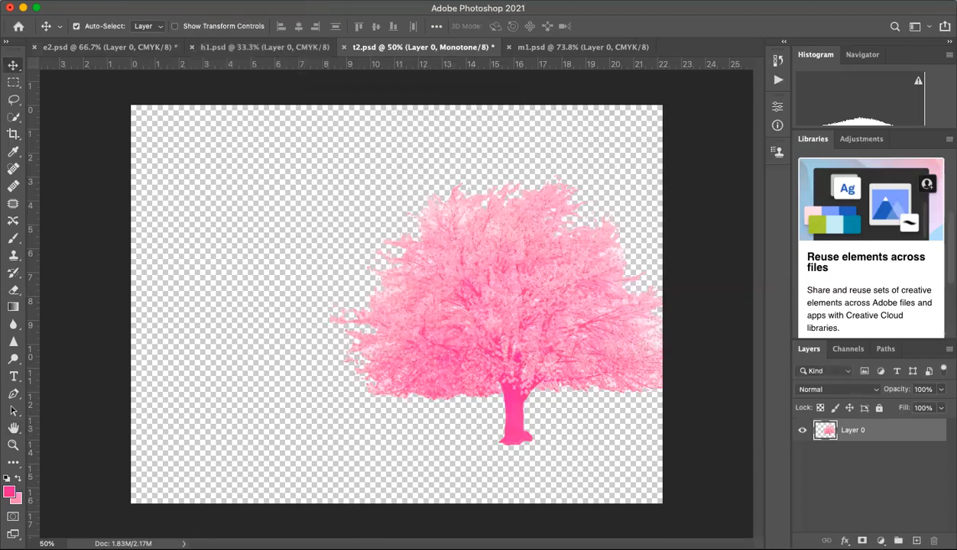
Step: Convert the pink monotone tree image to CMYK Color mode
click(161, 0)
mouse_move(239, 9)
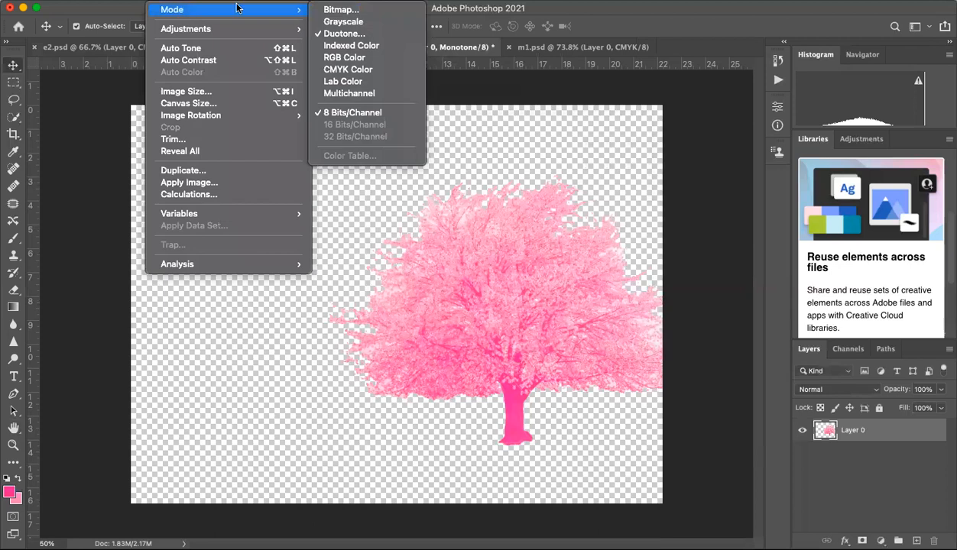
click(336, 69)
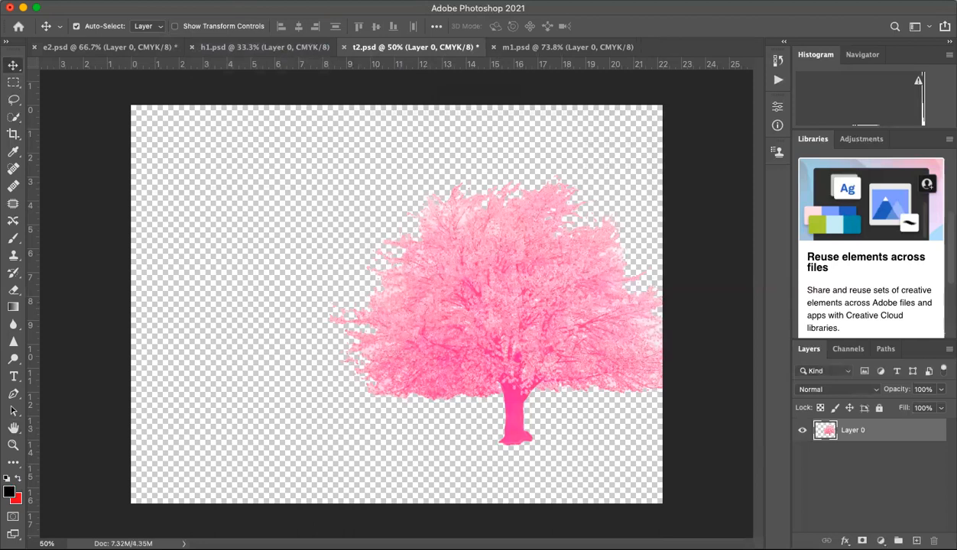
Step: Increase the tree's contrast with a Levels adjustment using input levels 46, 1.53 and 243 on the CMYK channel
click(159, 1)
mouse_move(175, 31)
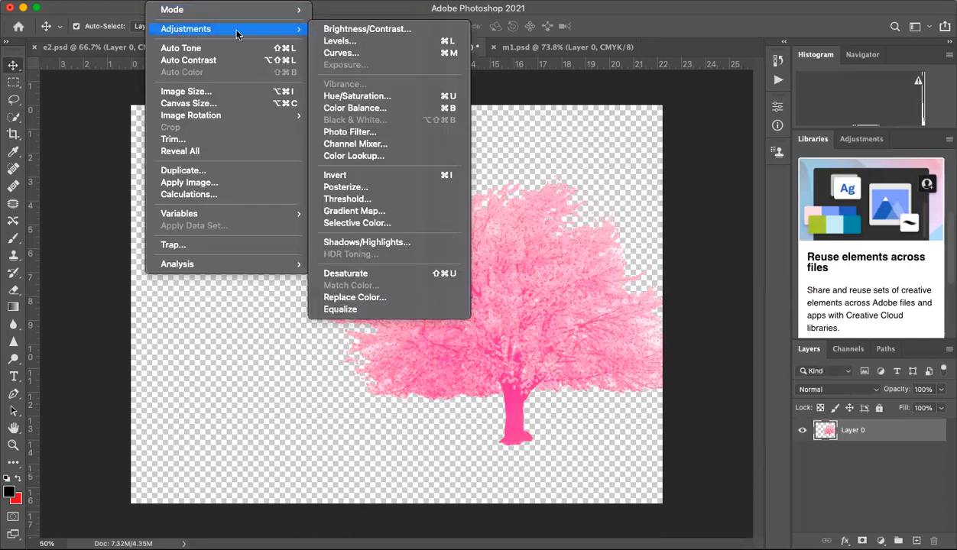
click(336, 40)
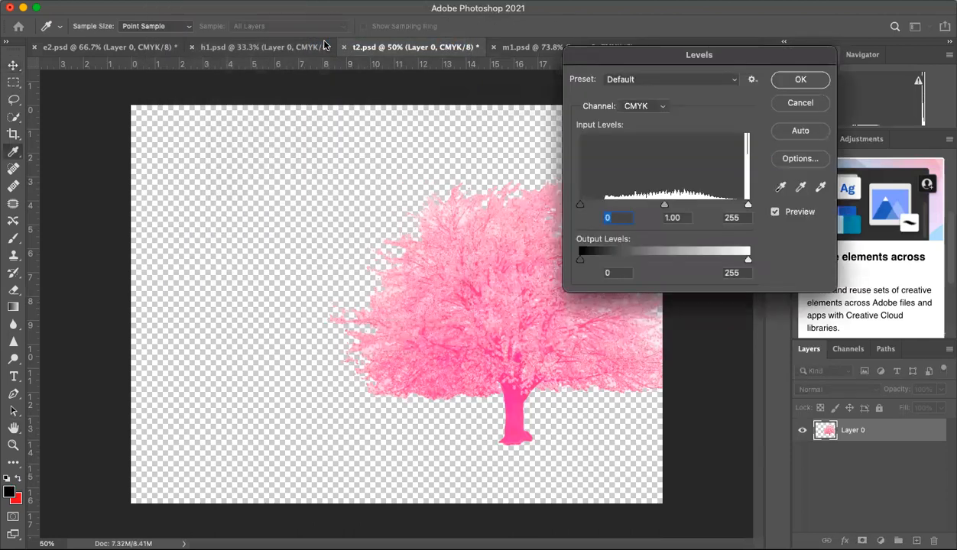
drag(664, 204, 646, 204)
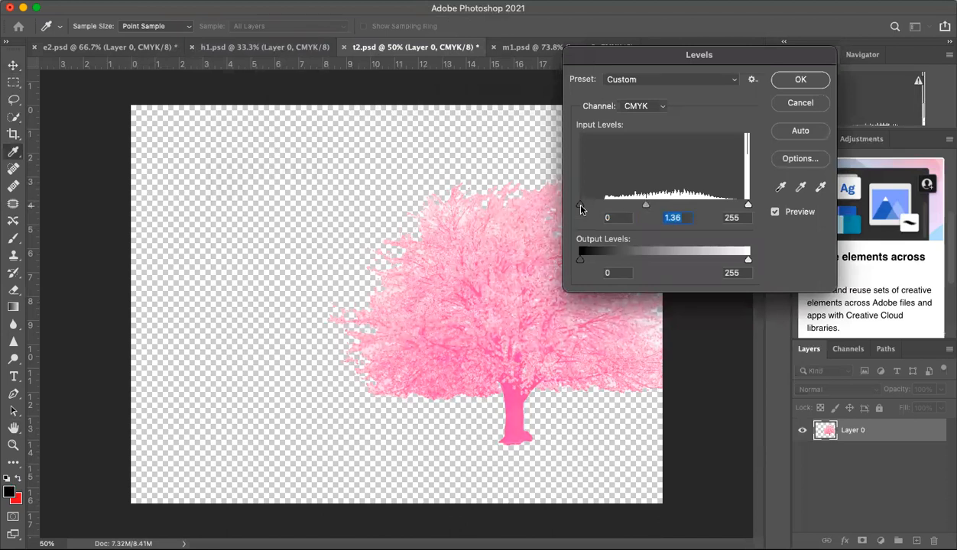
drag(581, 207, 604, 205)
drag(665, 204, 609, 205)
drag(748, 208, 740, 207)
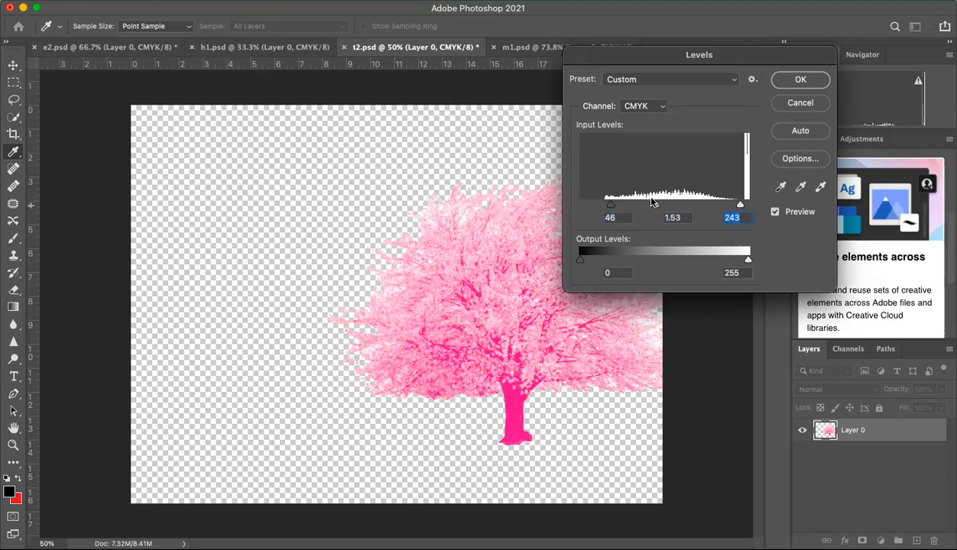
click(803, 80)
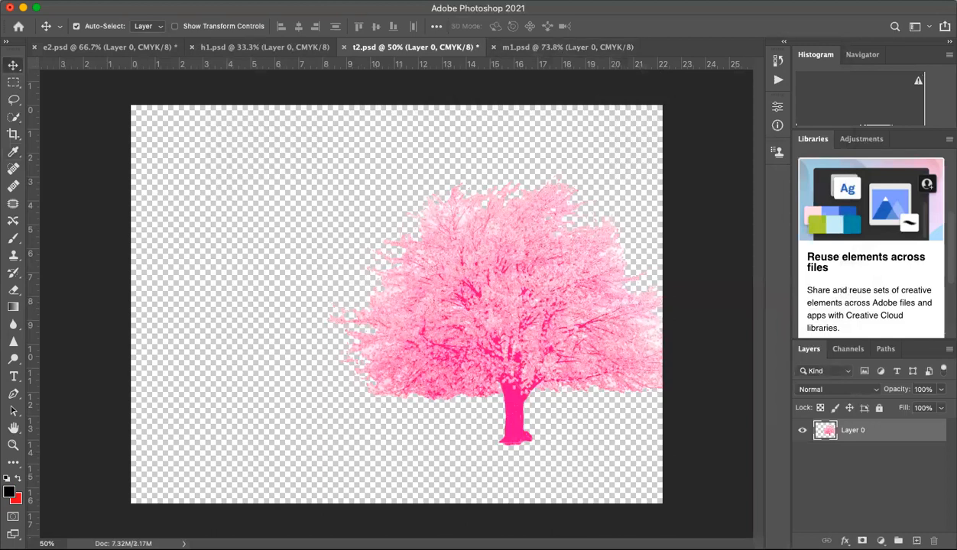
Step: Try the Color Halftone filter on the tree with a maximum radius of 6 pixels, and undo it
click(308, 0)
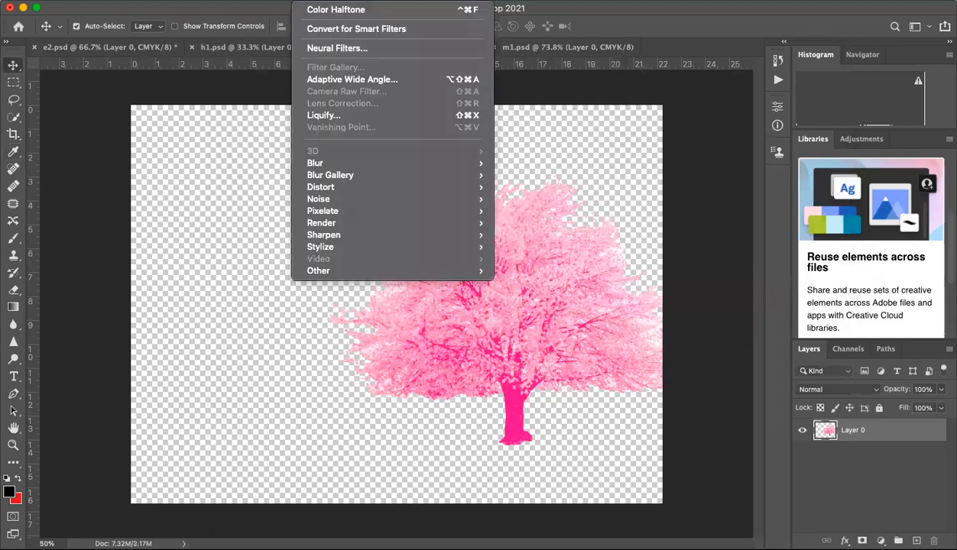
mouse_move(339, 210)
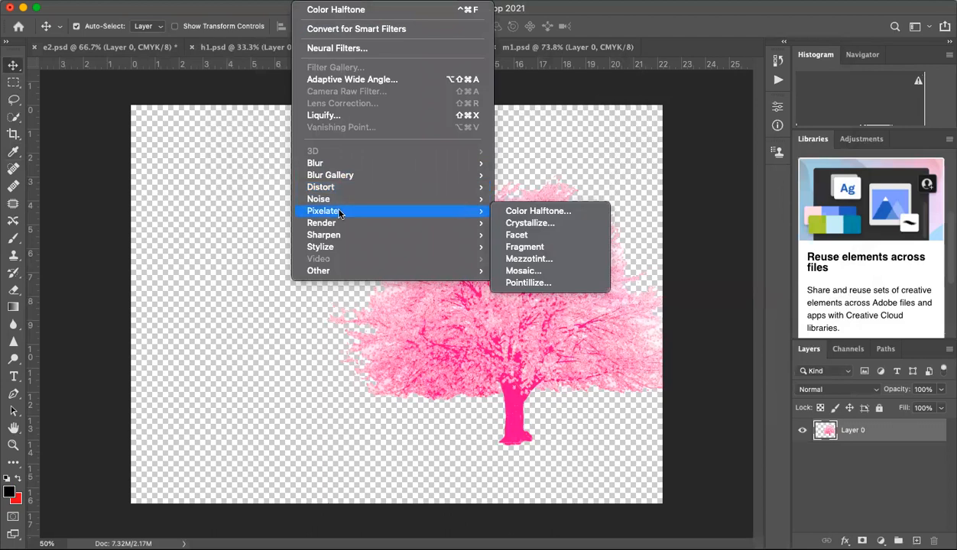
click(504, 214)
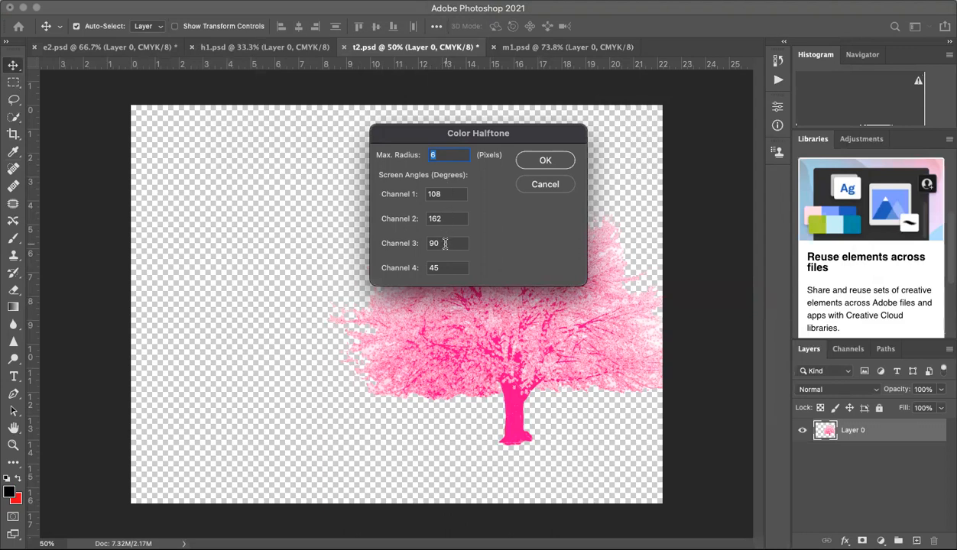
click(548, 161)
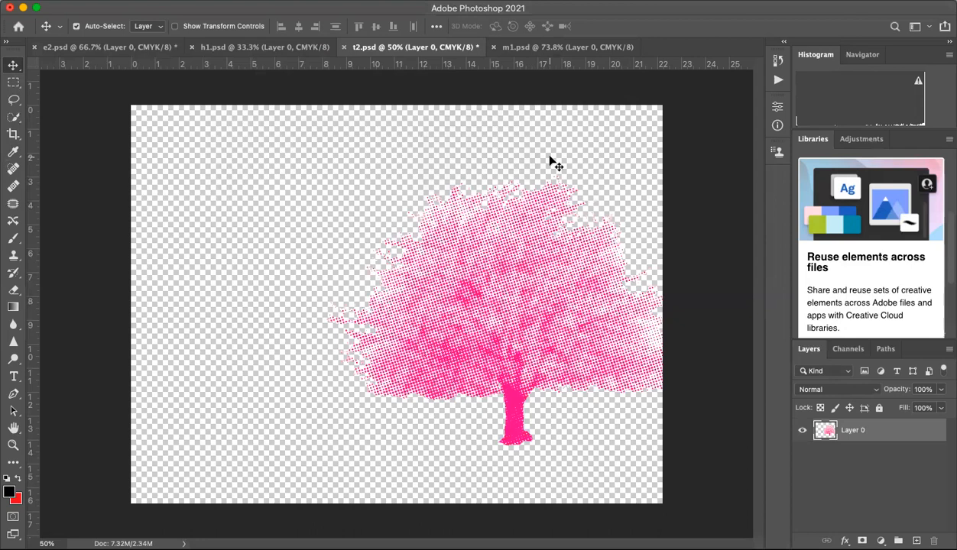
key(super+z)
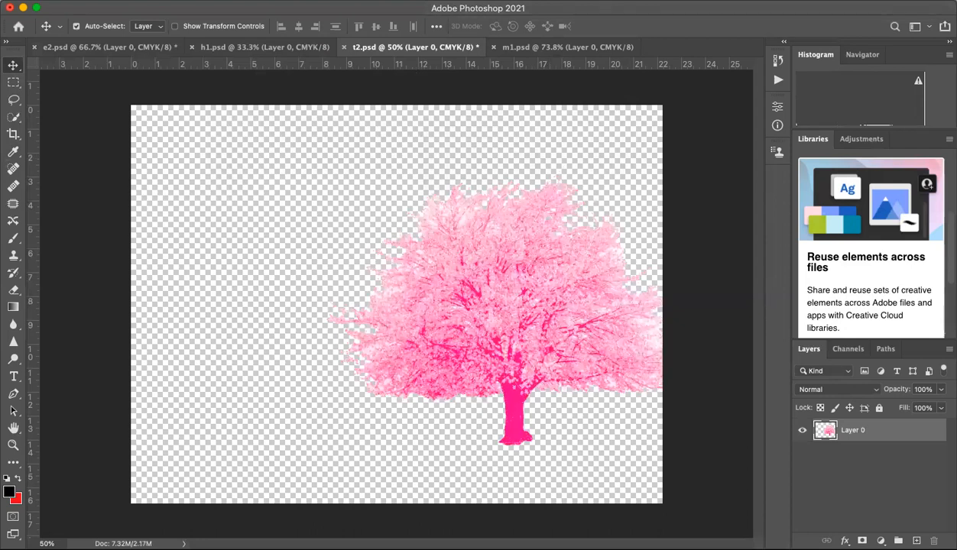
Step: Apply the Color Halftone filter to the tree with a maximum radius of 8 pixels
click(309, 1)
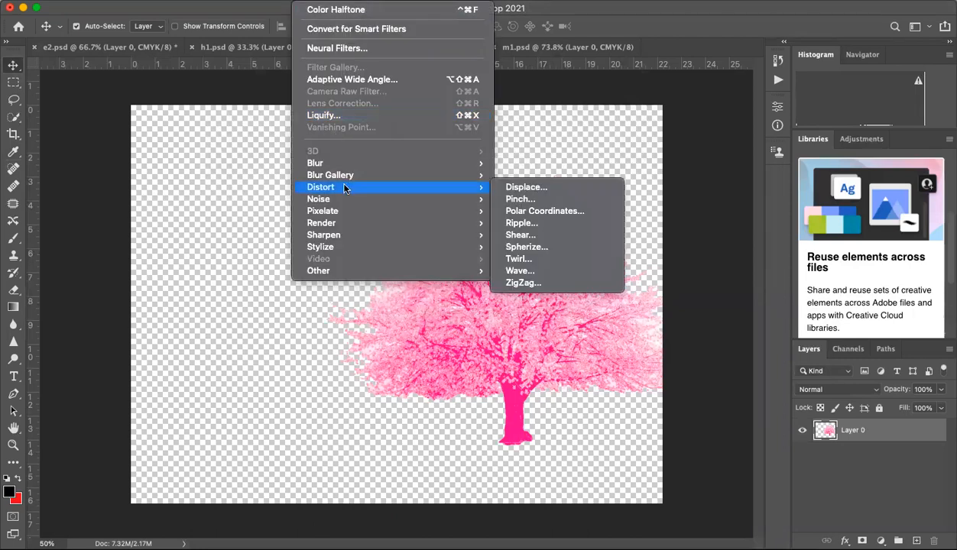
mouse_move(355, 165)
mouse_move(431, 209)
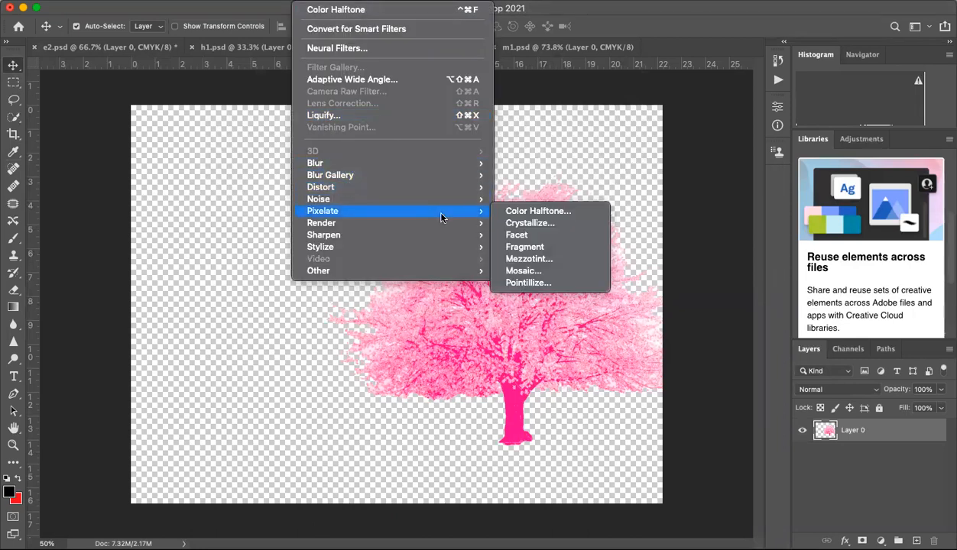
click(507, 211)
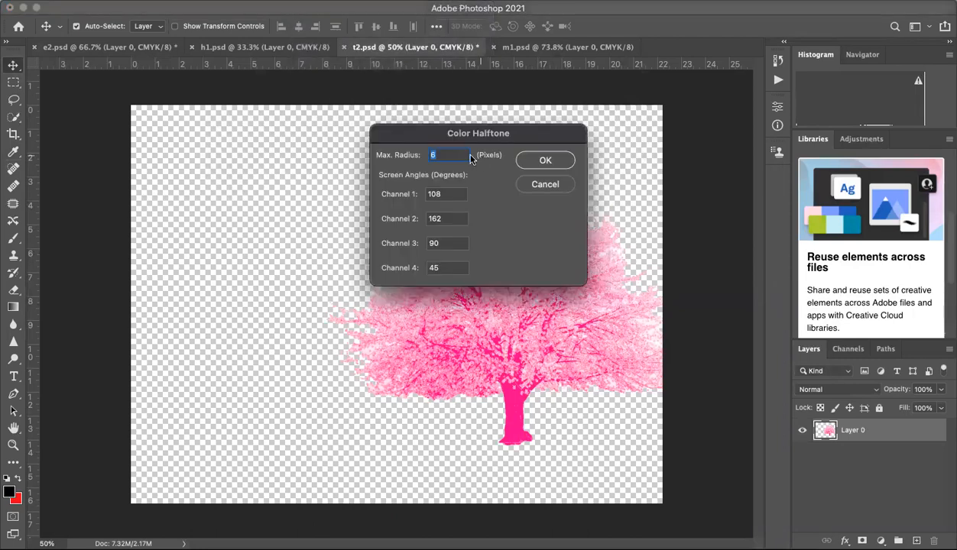
text(8)
click(544, 160)
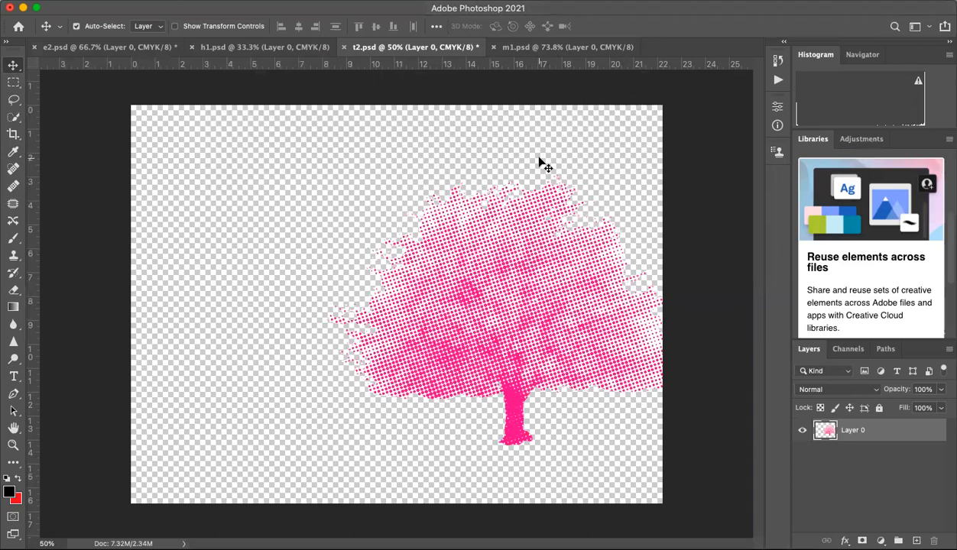
Step: Compare the halftone eye, hand, tree and mountain documents, returning to the eye in e2.psd
click(151, 49)
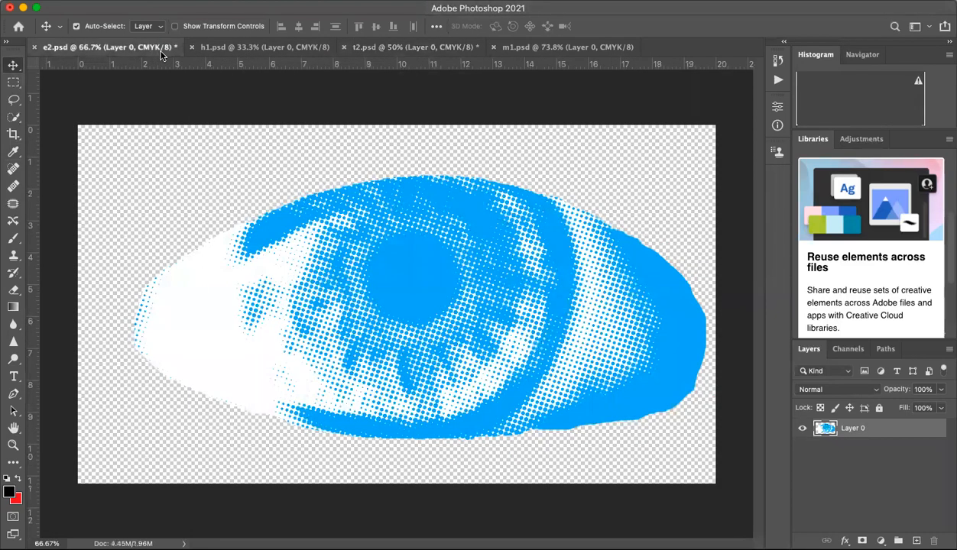
click(223, 50)
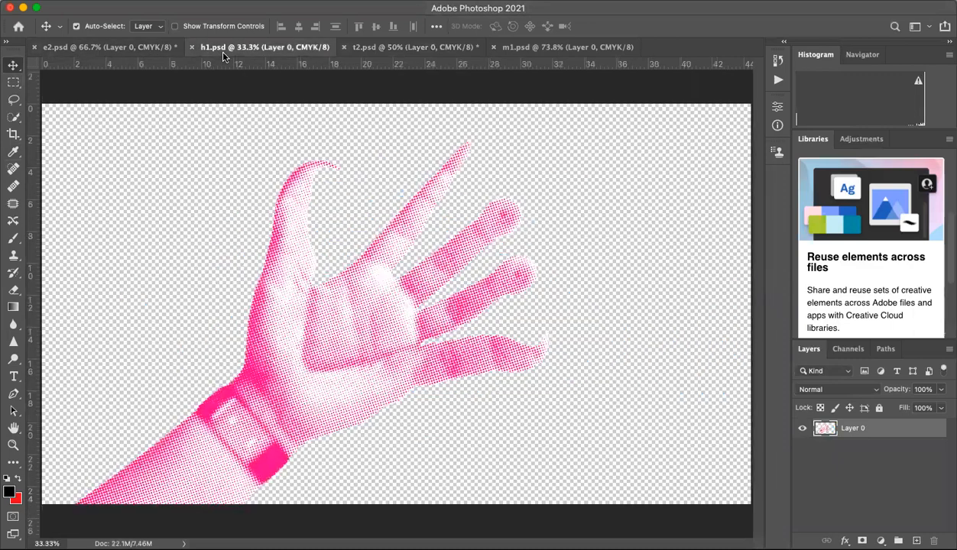
click(369, 48)
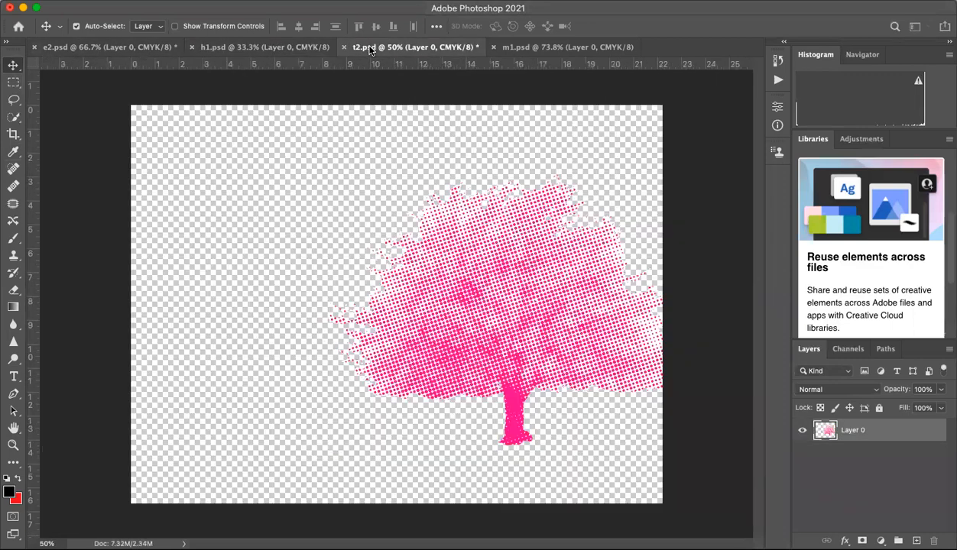
click(518, 49)
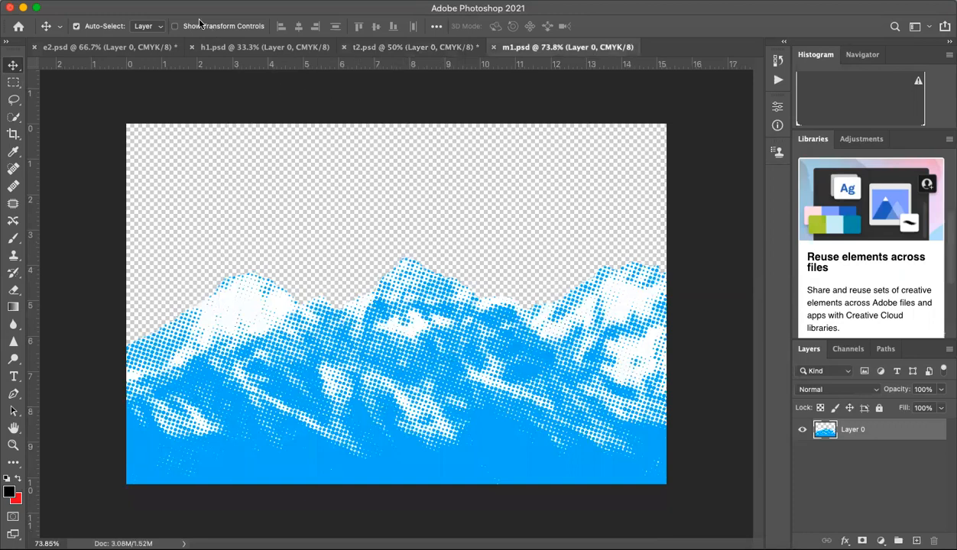
click(115, 51)
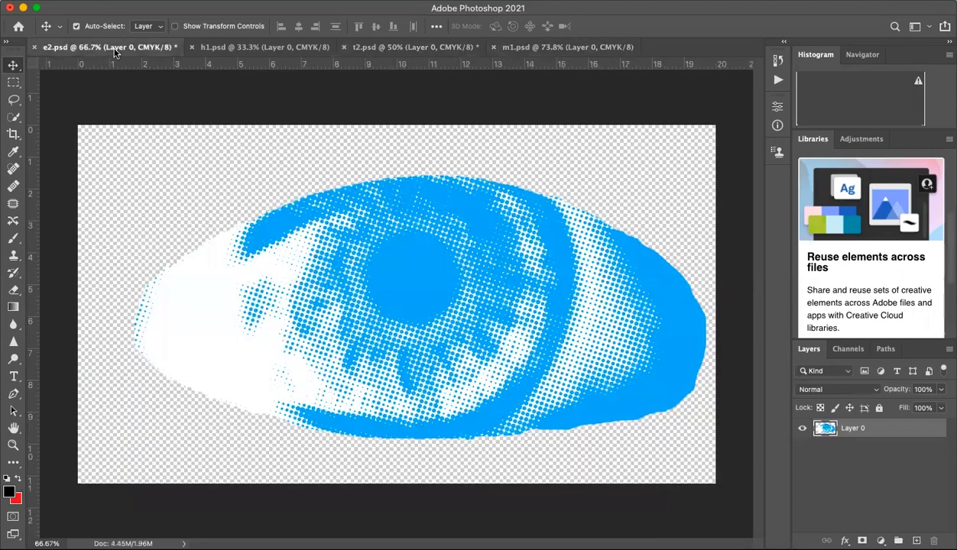
Step: Review the hand, tree, mountain and eye halftones once more across their open documents, finishing on the mountains in m1.psd
click(217, 49)
click(368, 47)
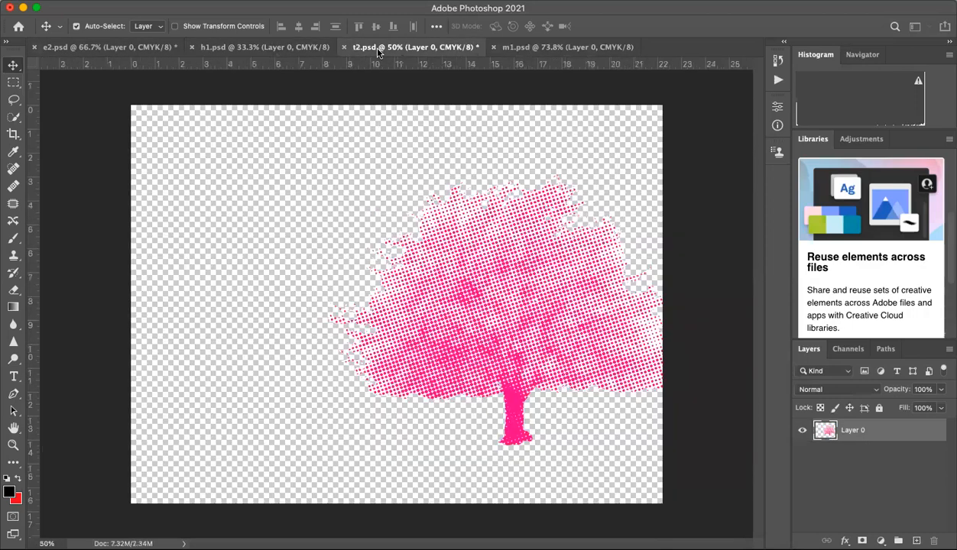
click(542, 48)
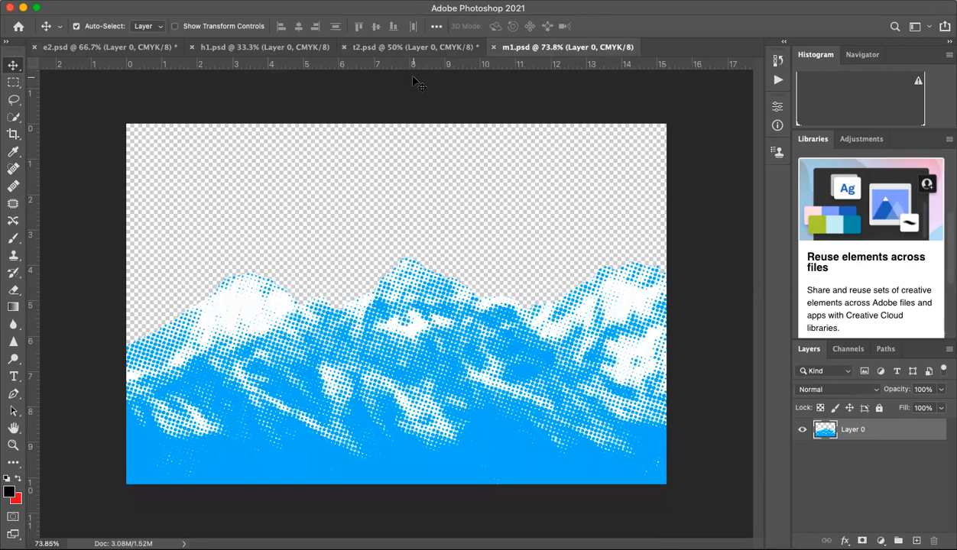
click(139, 44)
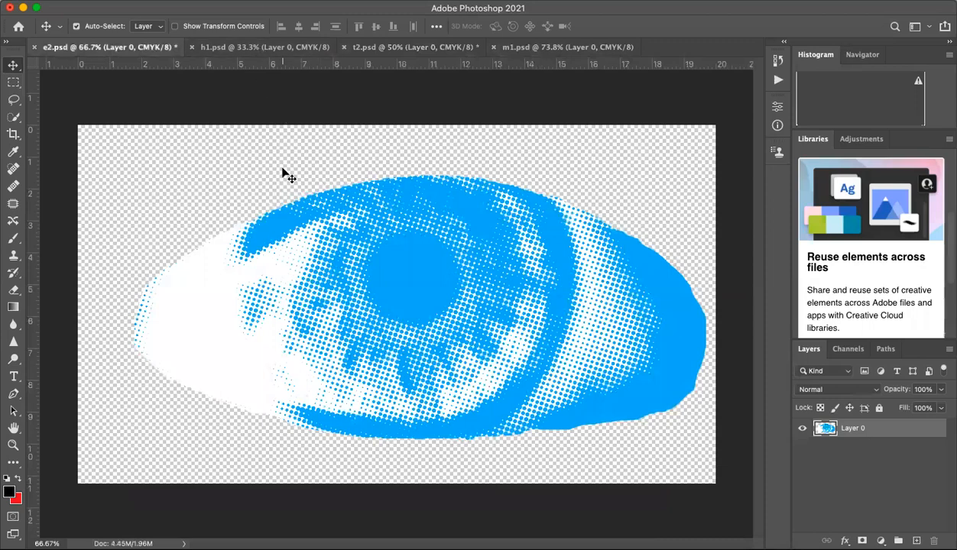
click(285, 48)
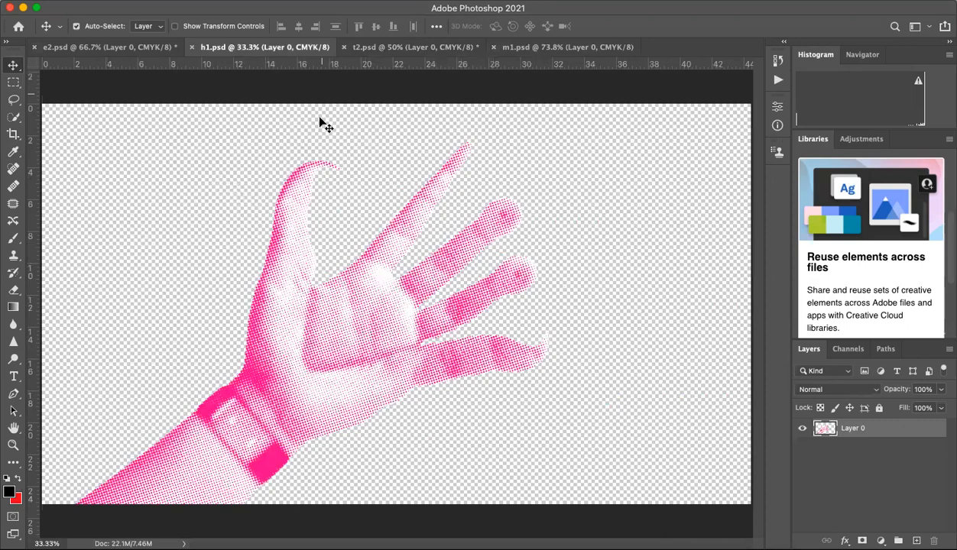
click(372, 48)
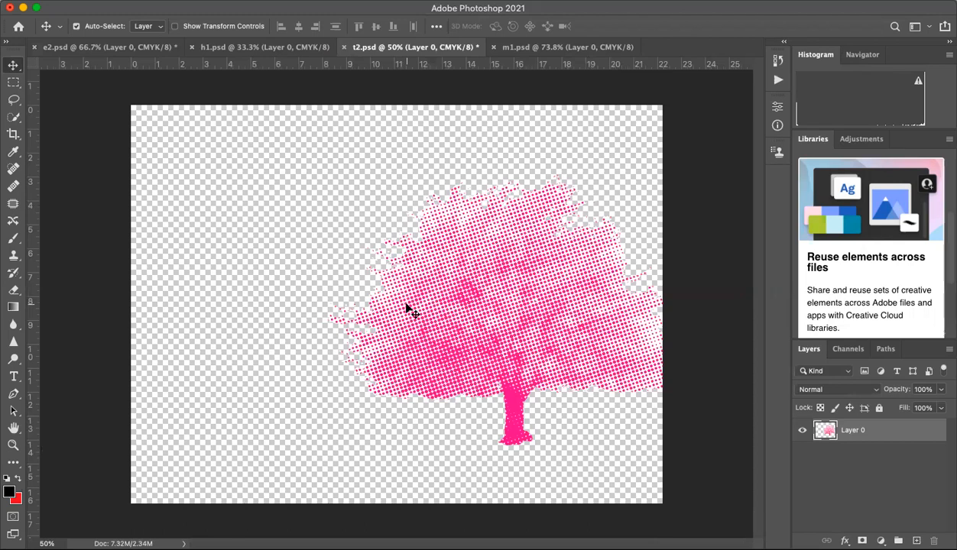
click(517, 47)
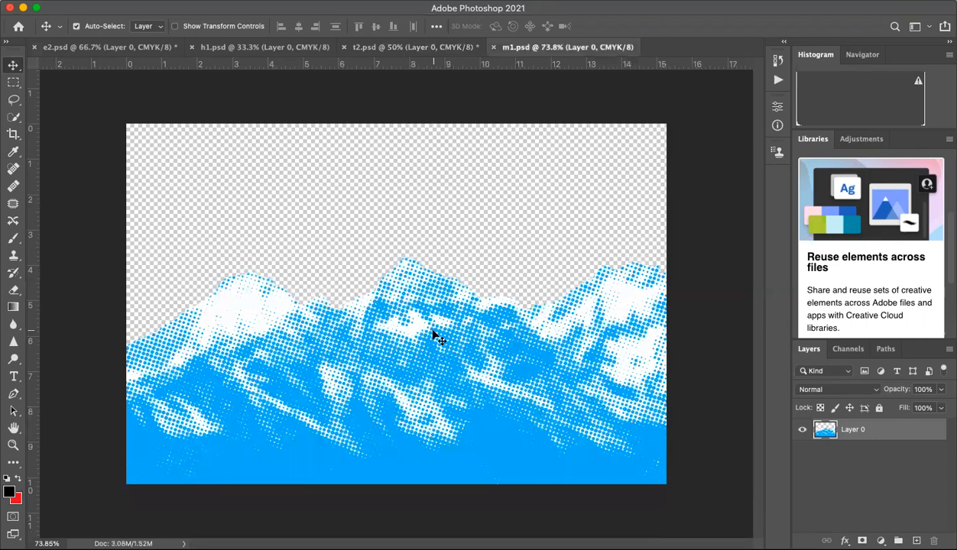
Step: Save the halftone tree on the computer as t2.psd in Downloads, in Photoshop format with maximized compatibility, replacing the existing file
click(422, 47)
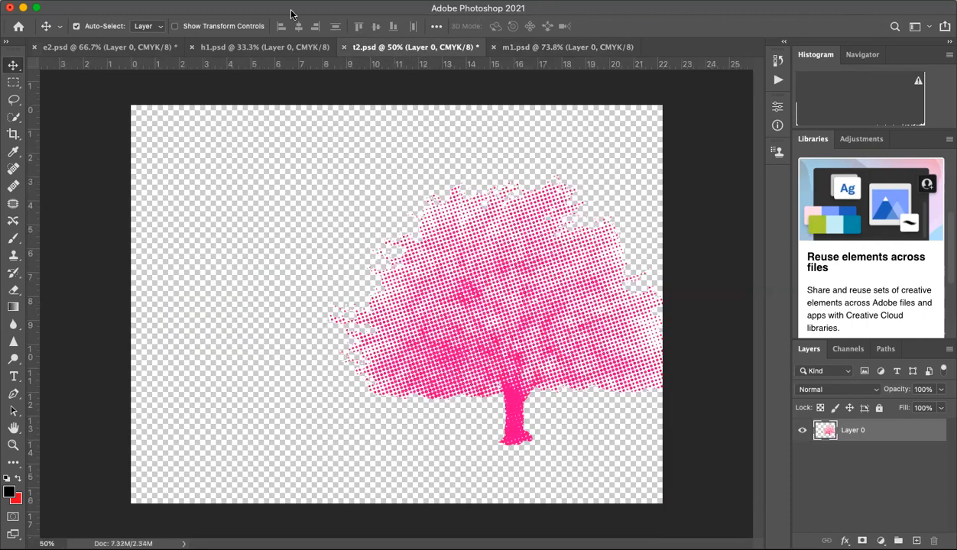
click(103, 0)
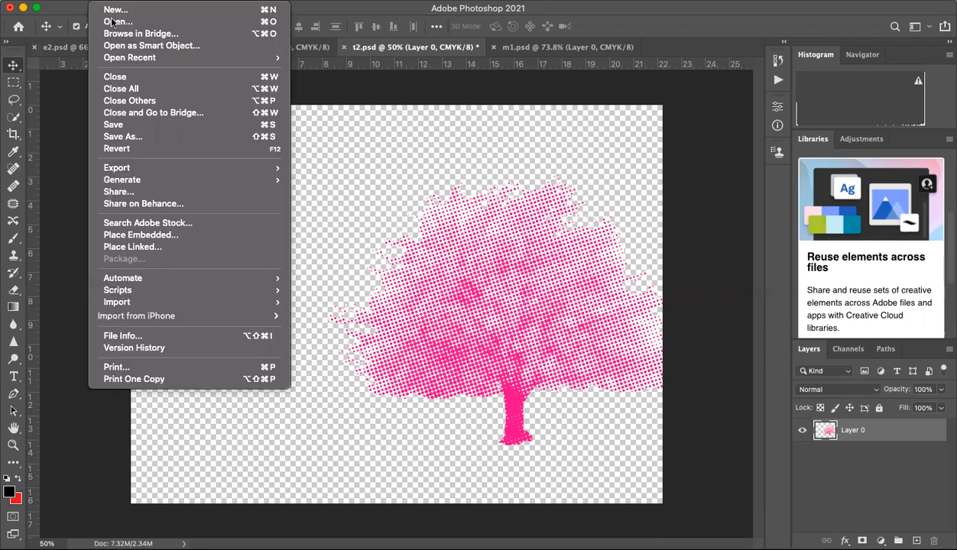
click(136, 138)
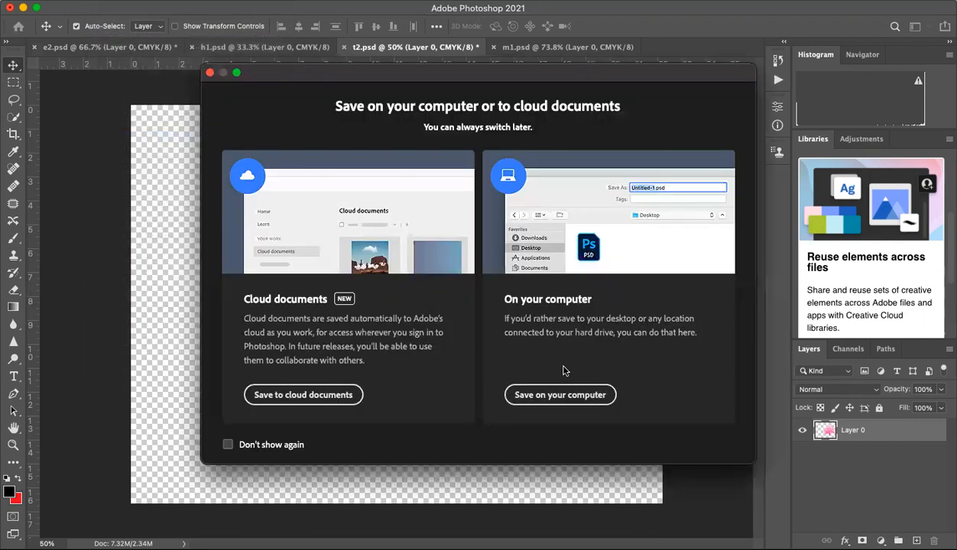
click(564, 394)
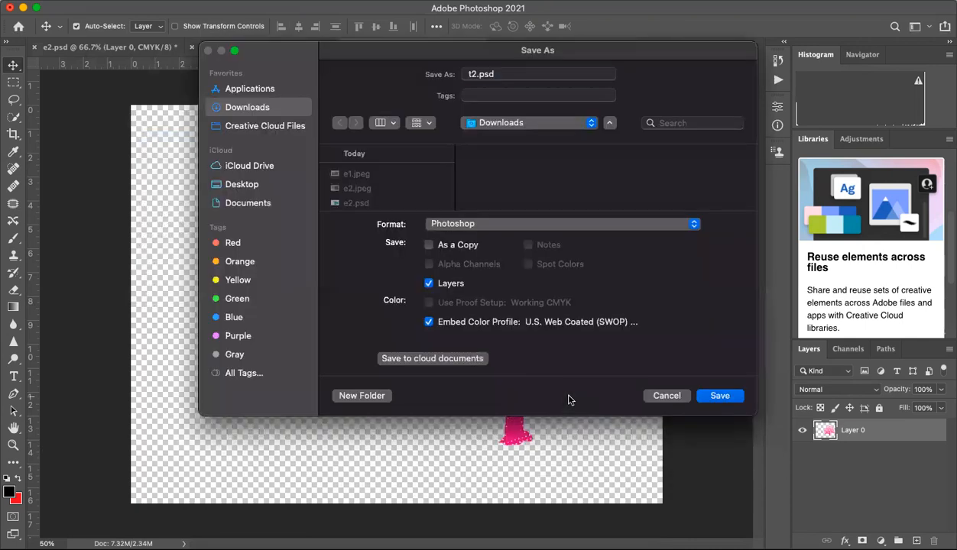
click(720, 397)
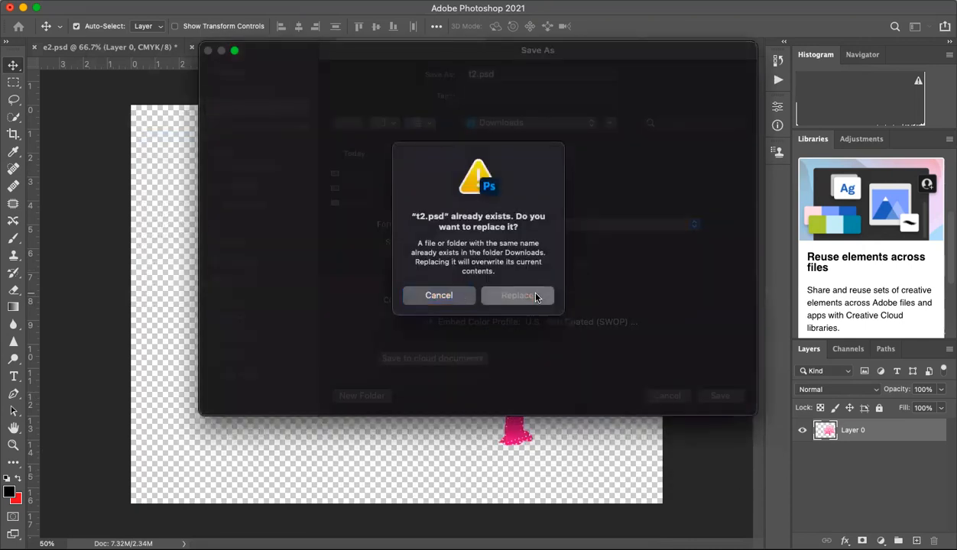
click(536, 297)
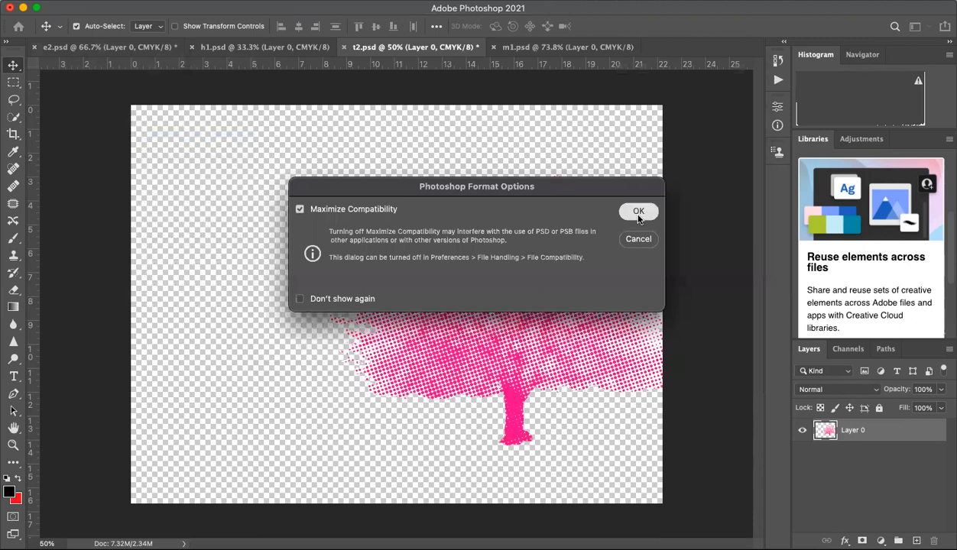
click(638, 214)
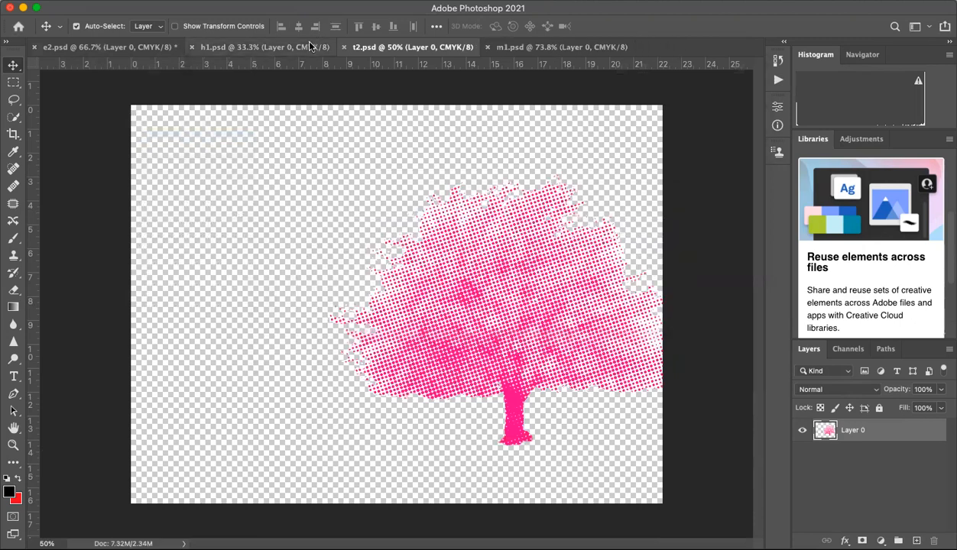